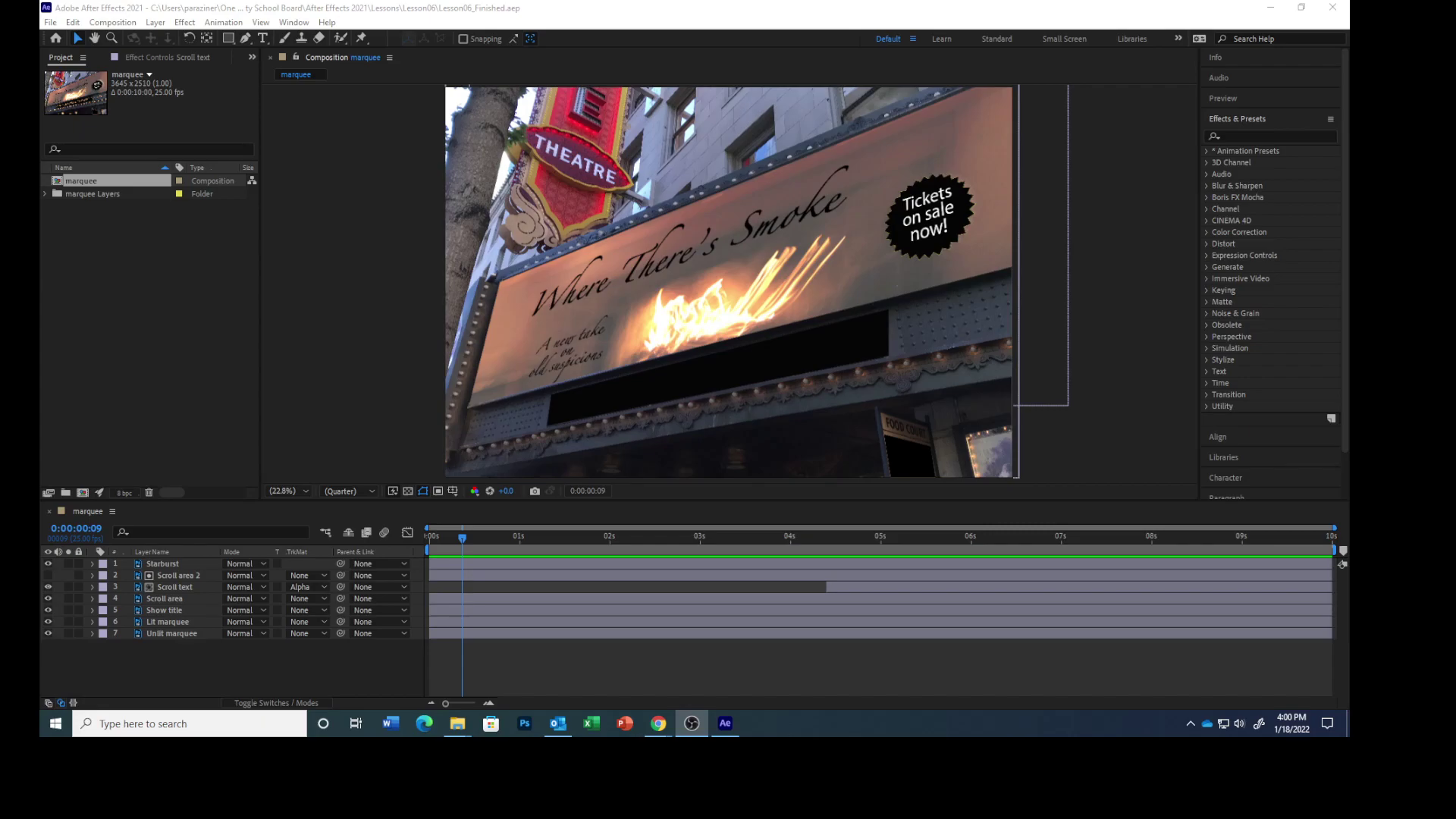
Step: Set the current time to 8:00 and enable motion blur for the Scroll text layer
click(81, 528)
text(800)
key(Return)
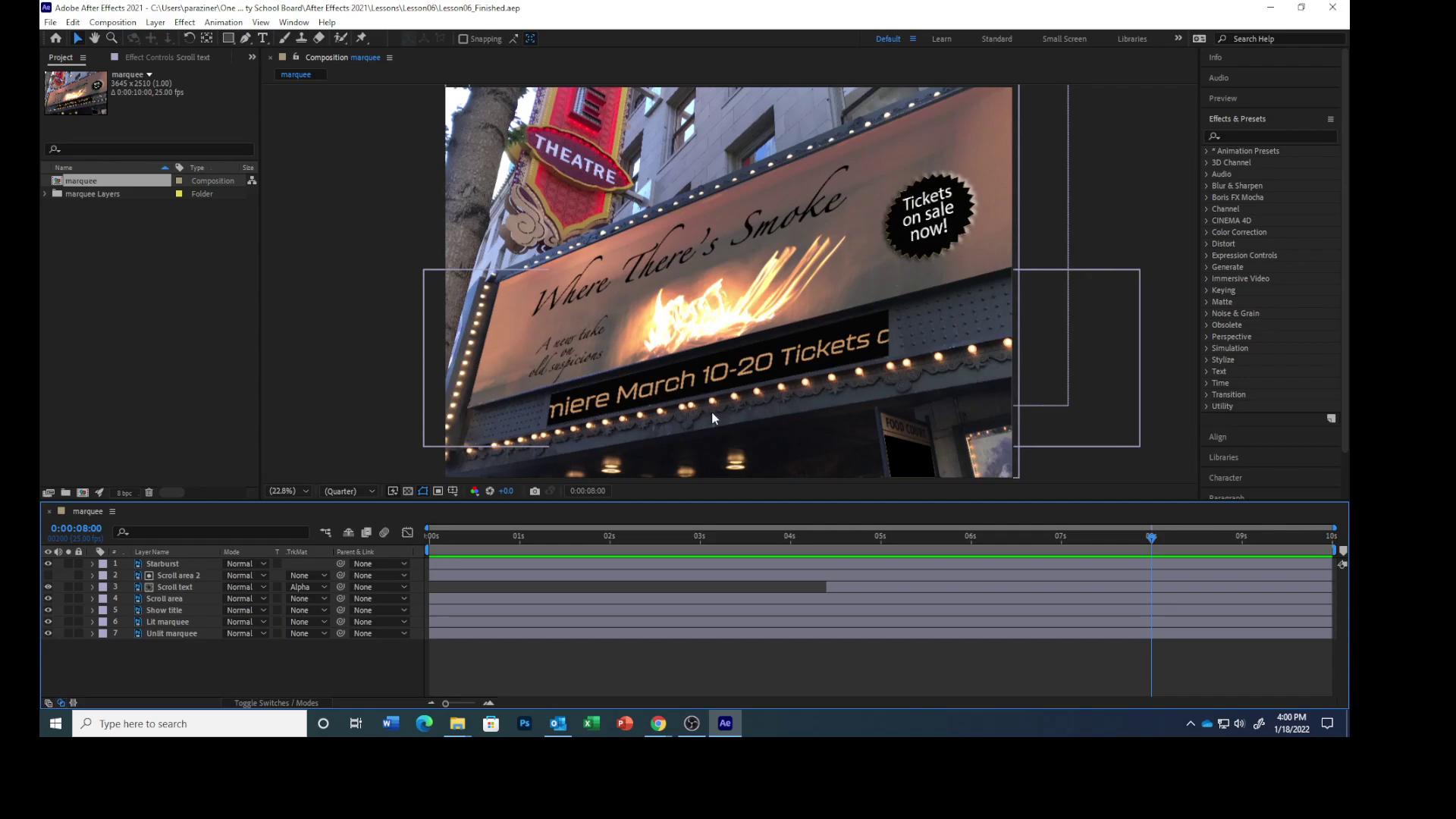
click(298, 703)
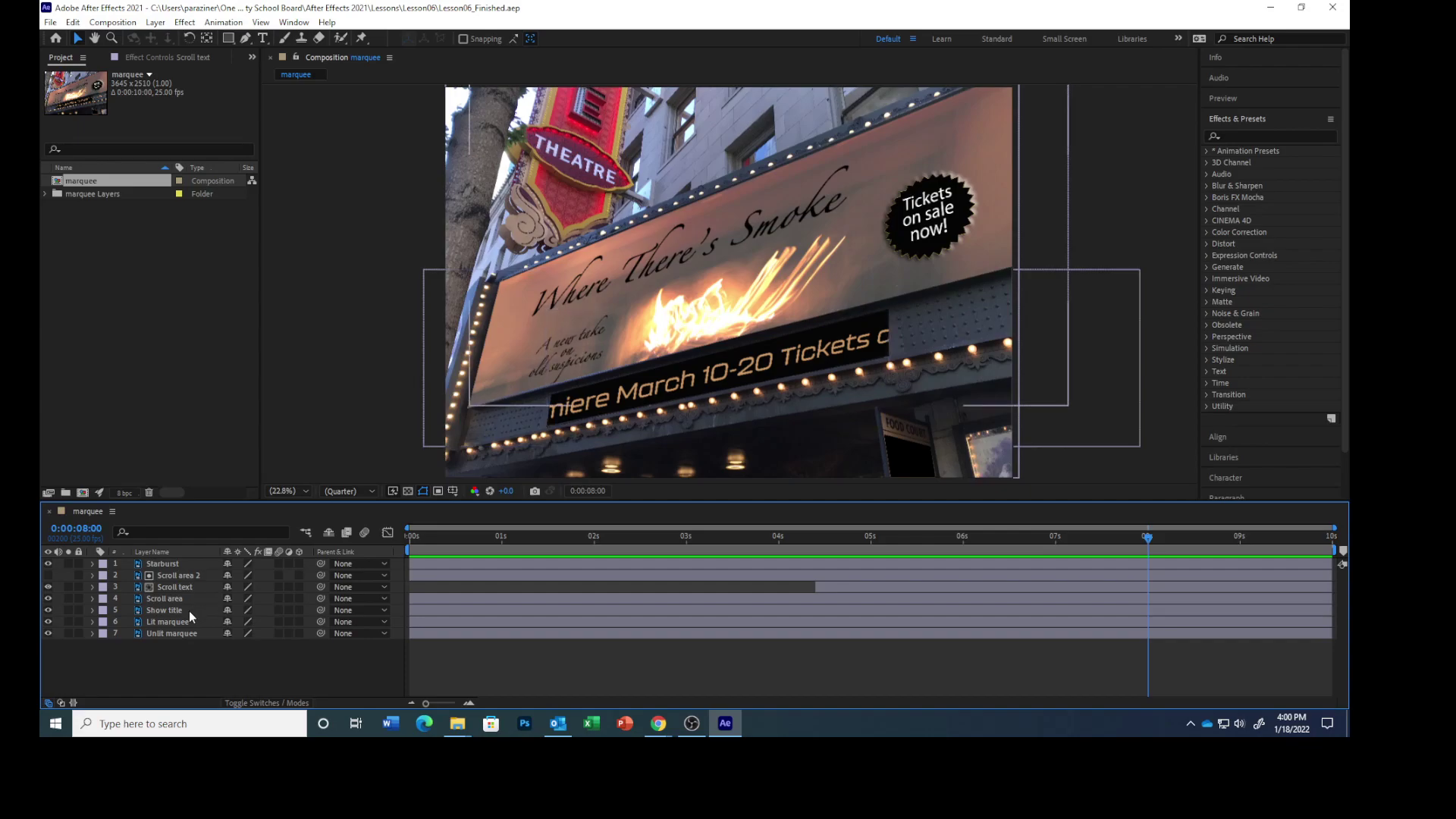
click(279, 587)
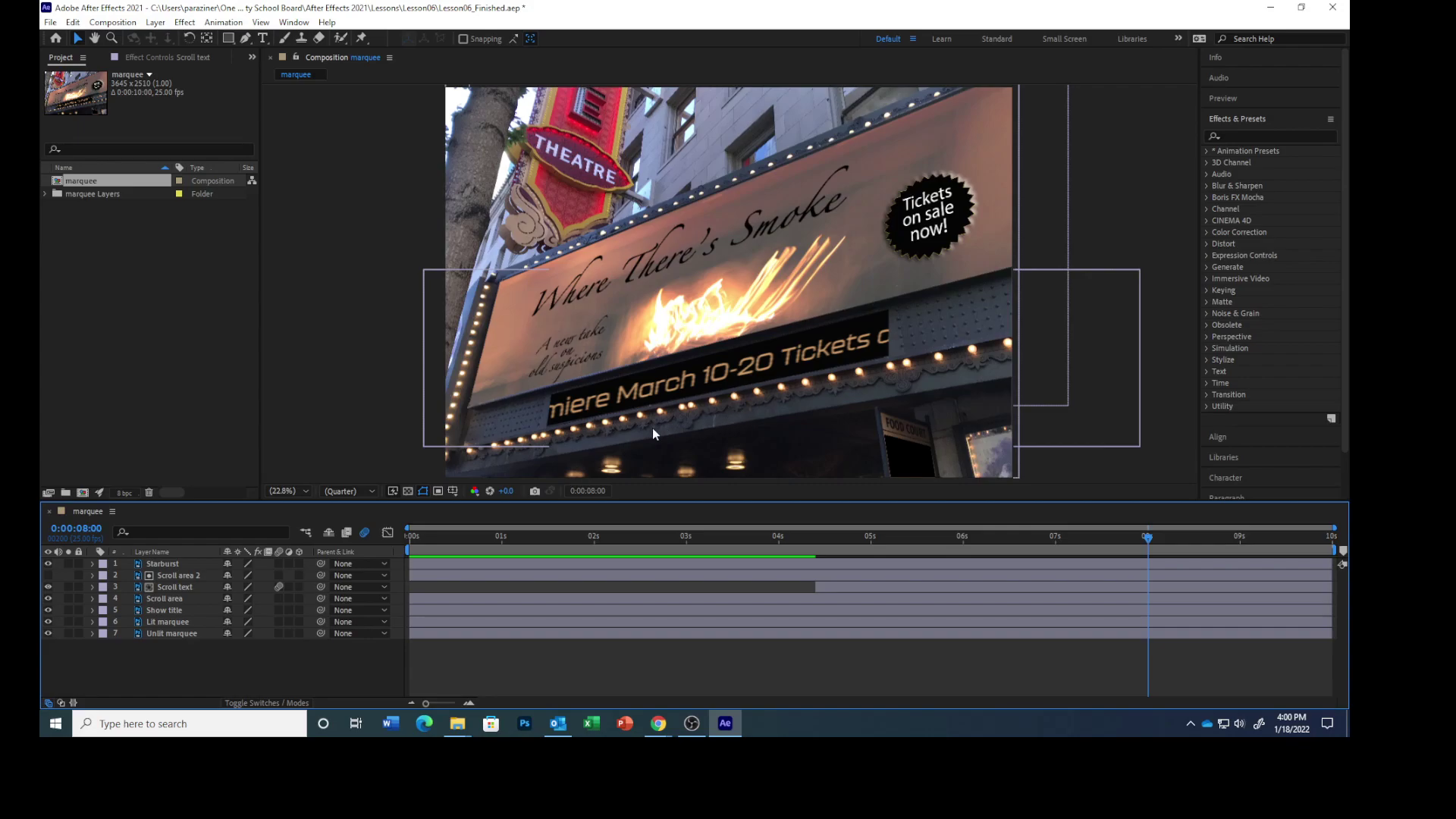
Step: Set the marquee composition's motion blur to a Shutter Angle of 90° and a Shutter Phase of 0°
click(124, 23)
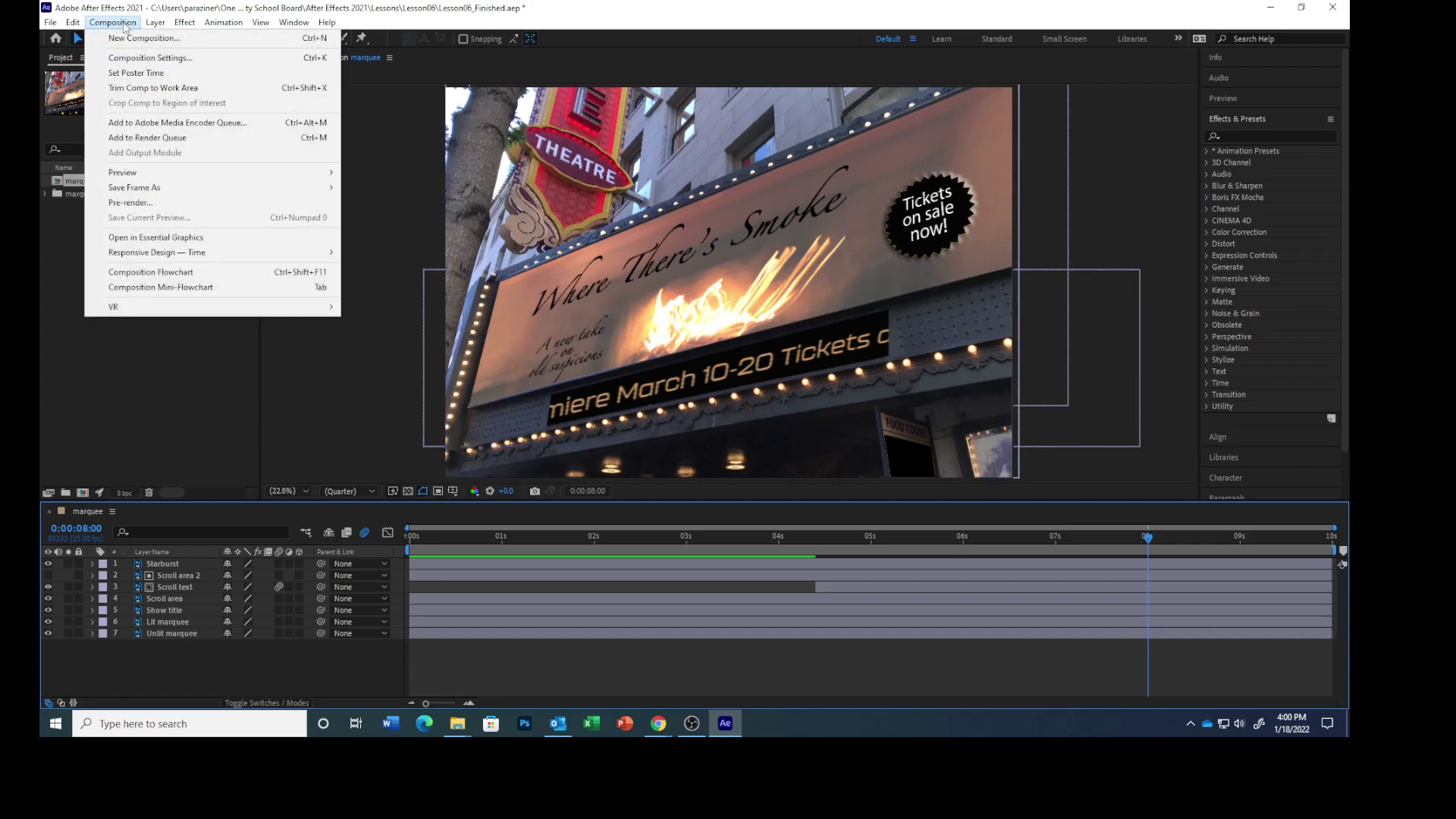
click(144, 57)
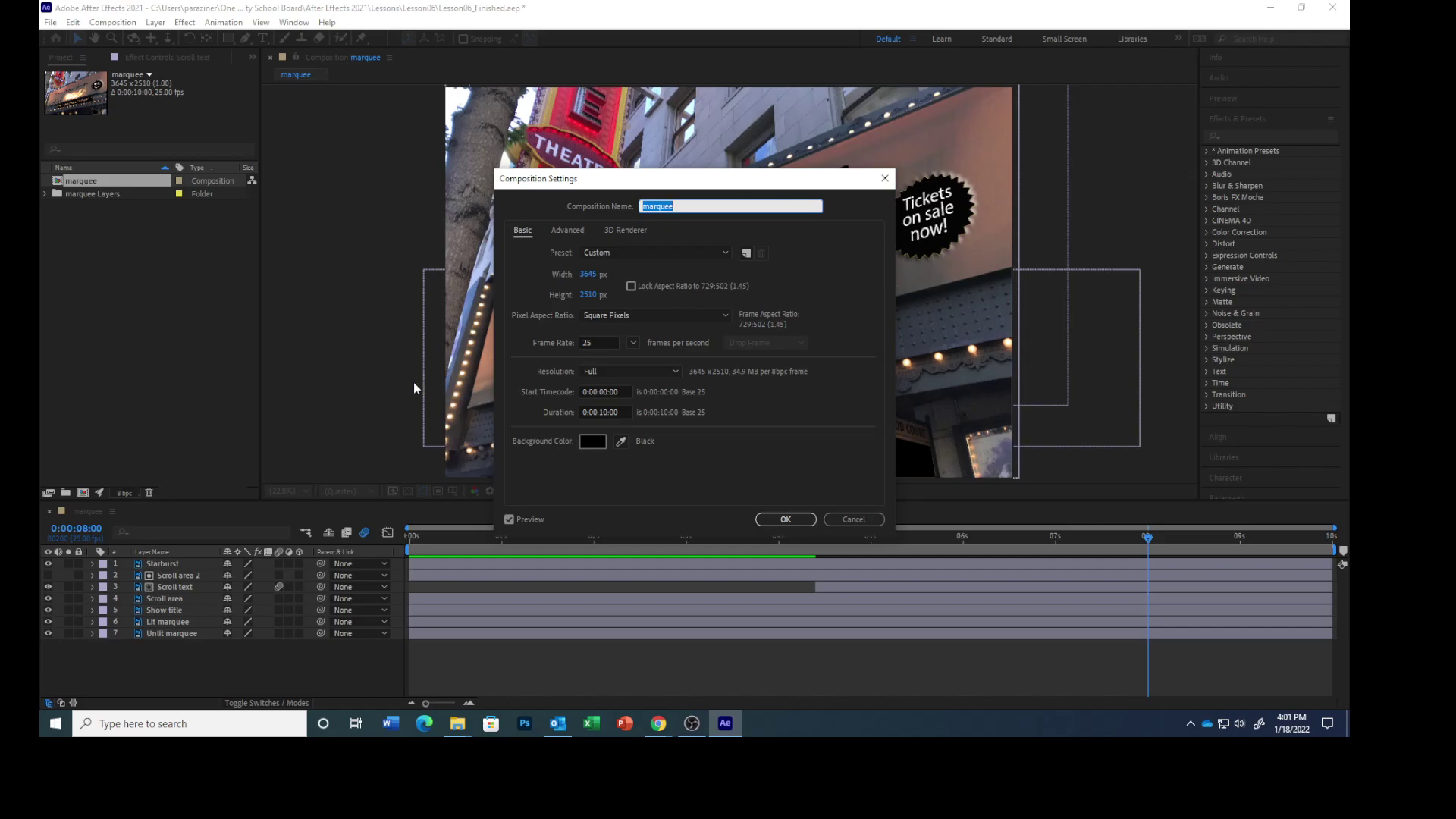
click(569, 232)
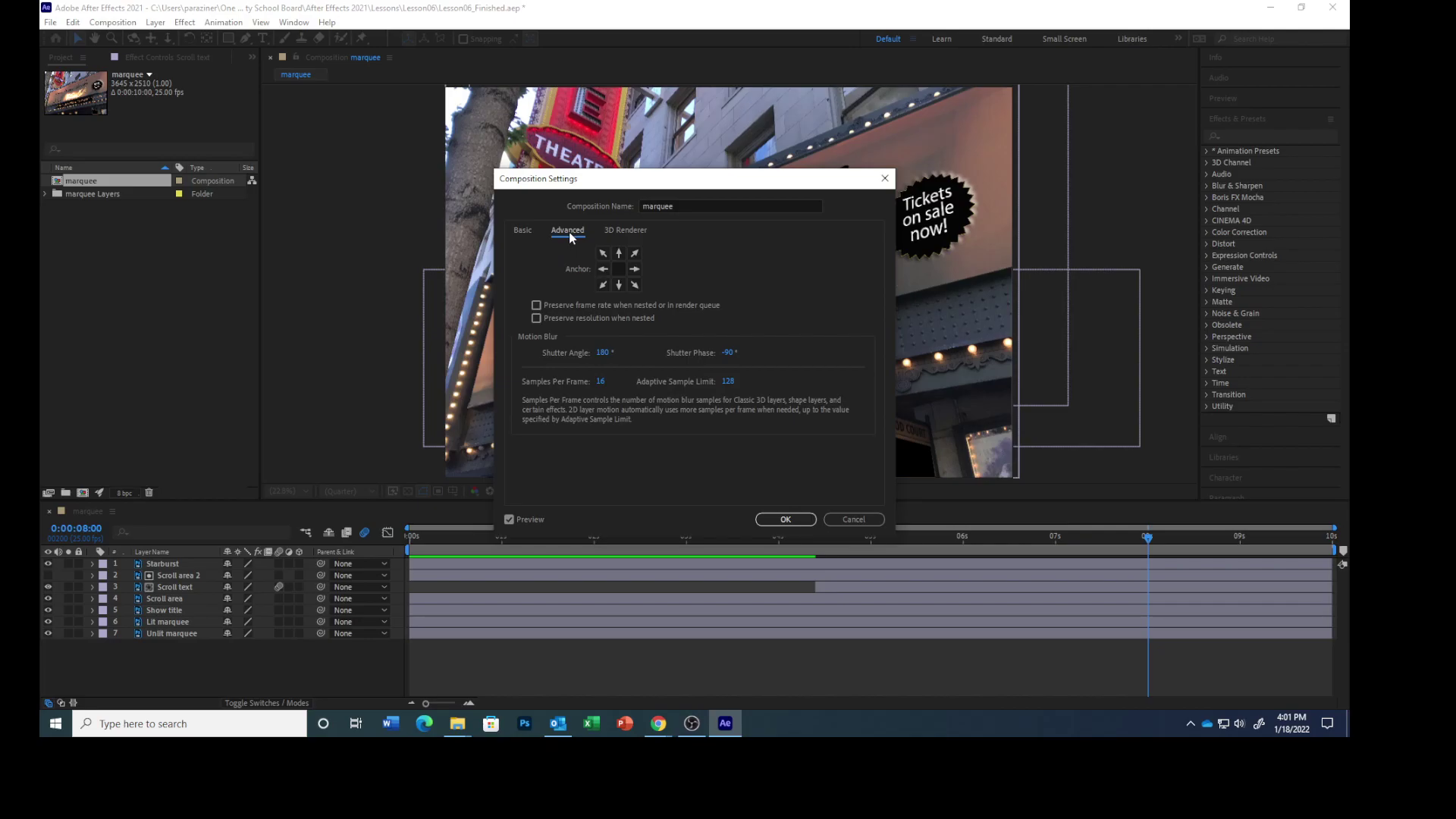
click(603, 353)
text(90)
click(728, 354)
text(0)
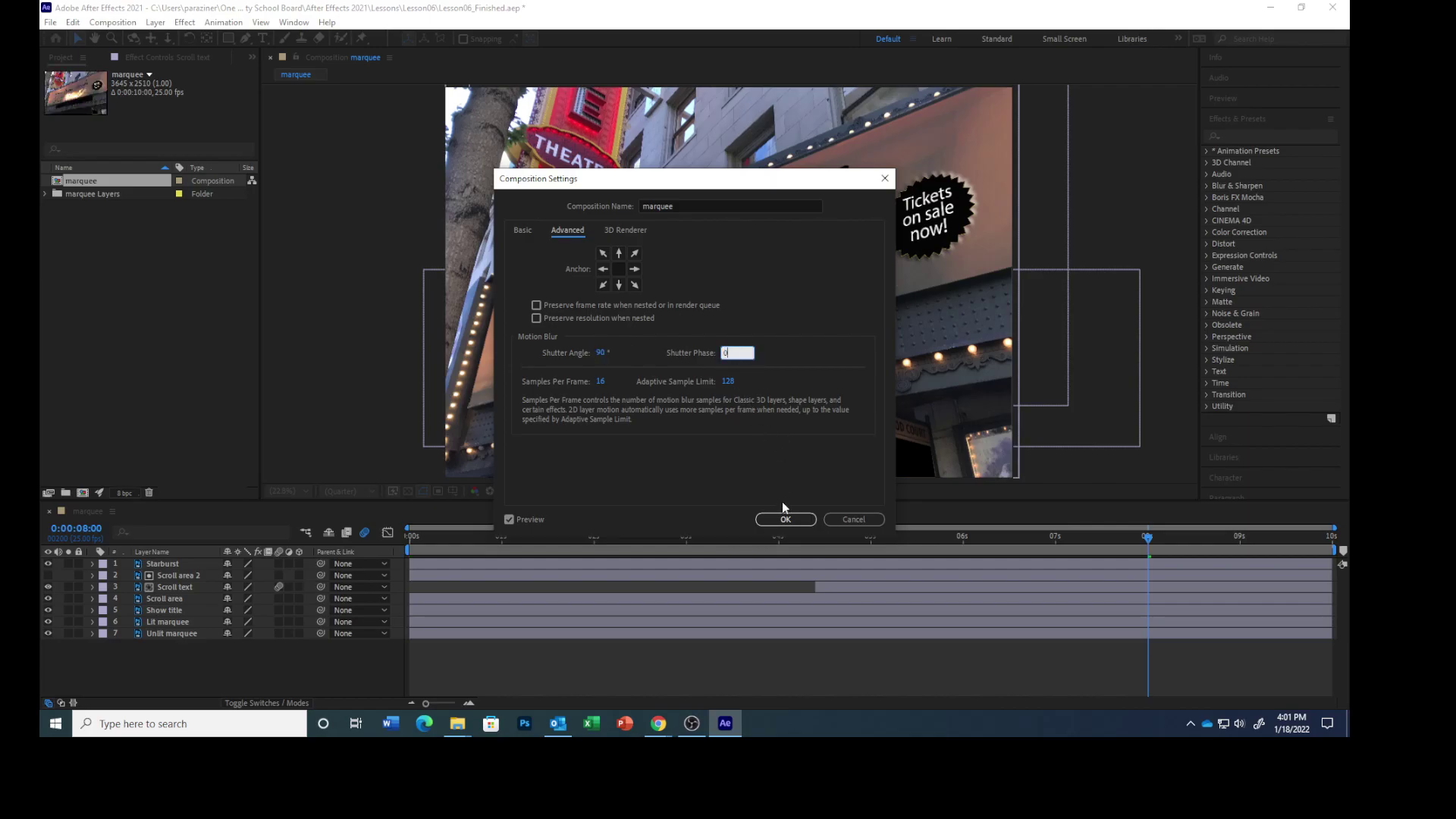
click(783, 522)
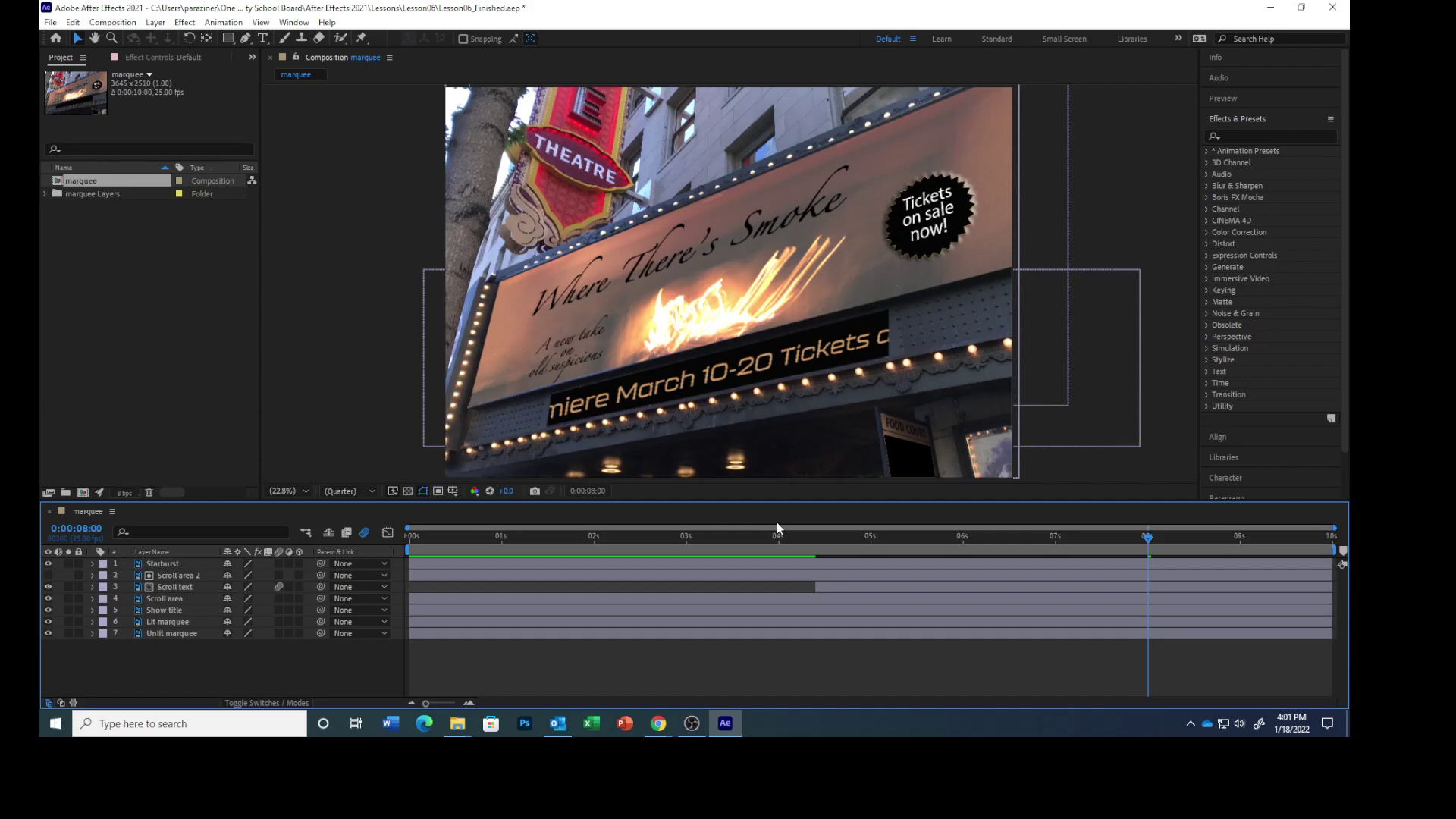
Step: Deselect all layers and set the marquee timeline's current time to 4:00
click(955, 227)
key(ctrl+shift+a)
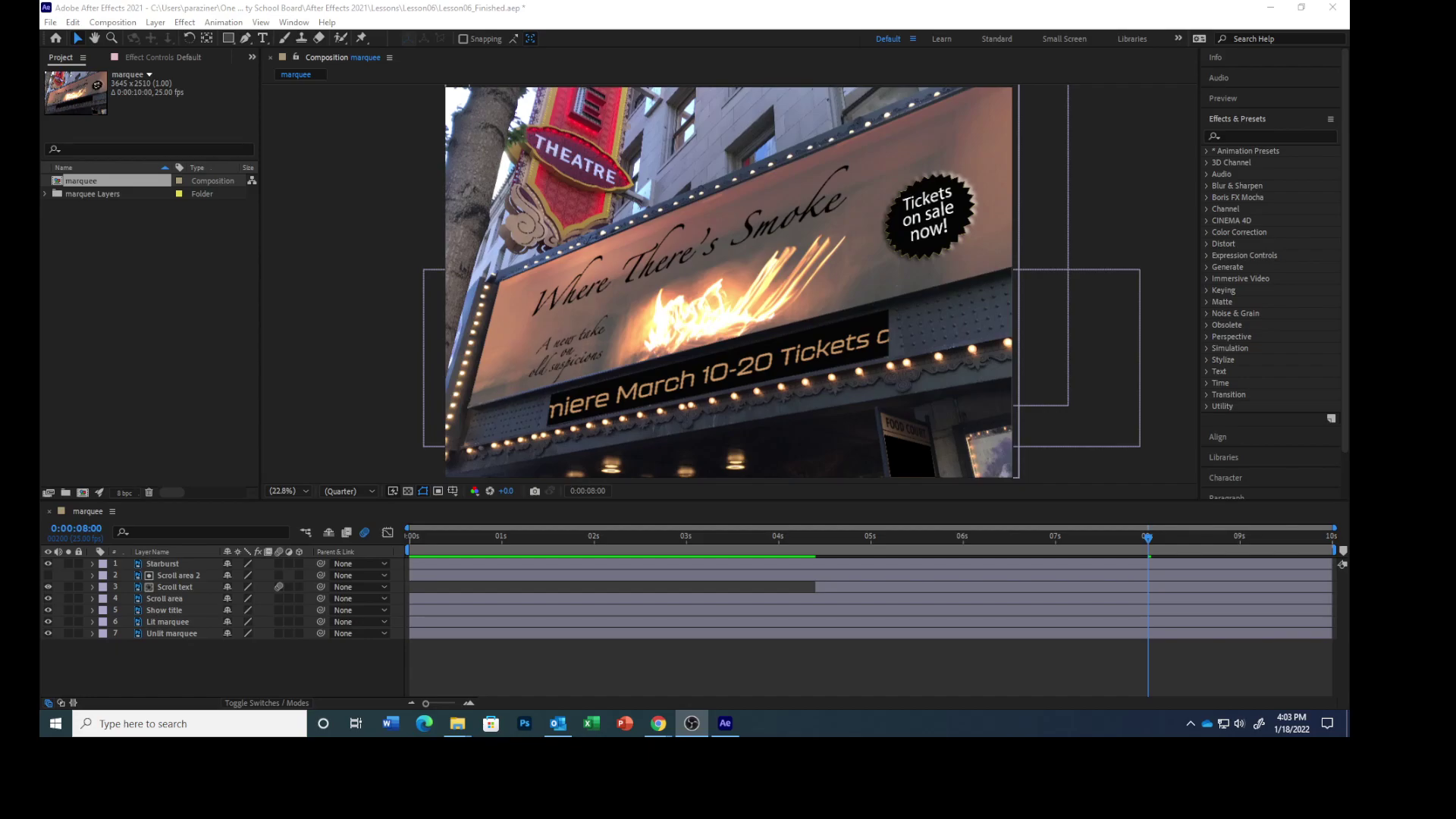
click(74, 531)
click(75, 531)
text(400)
key(Return)
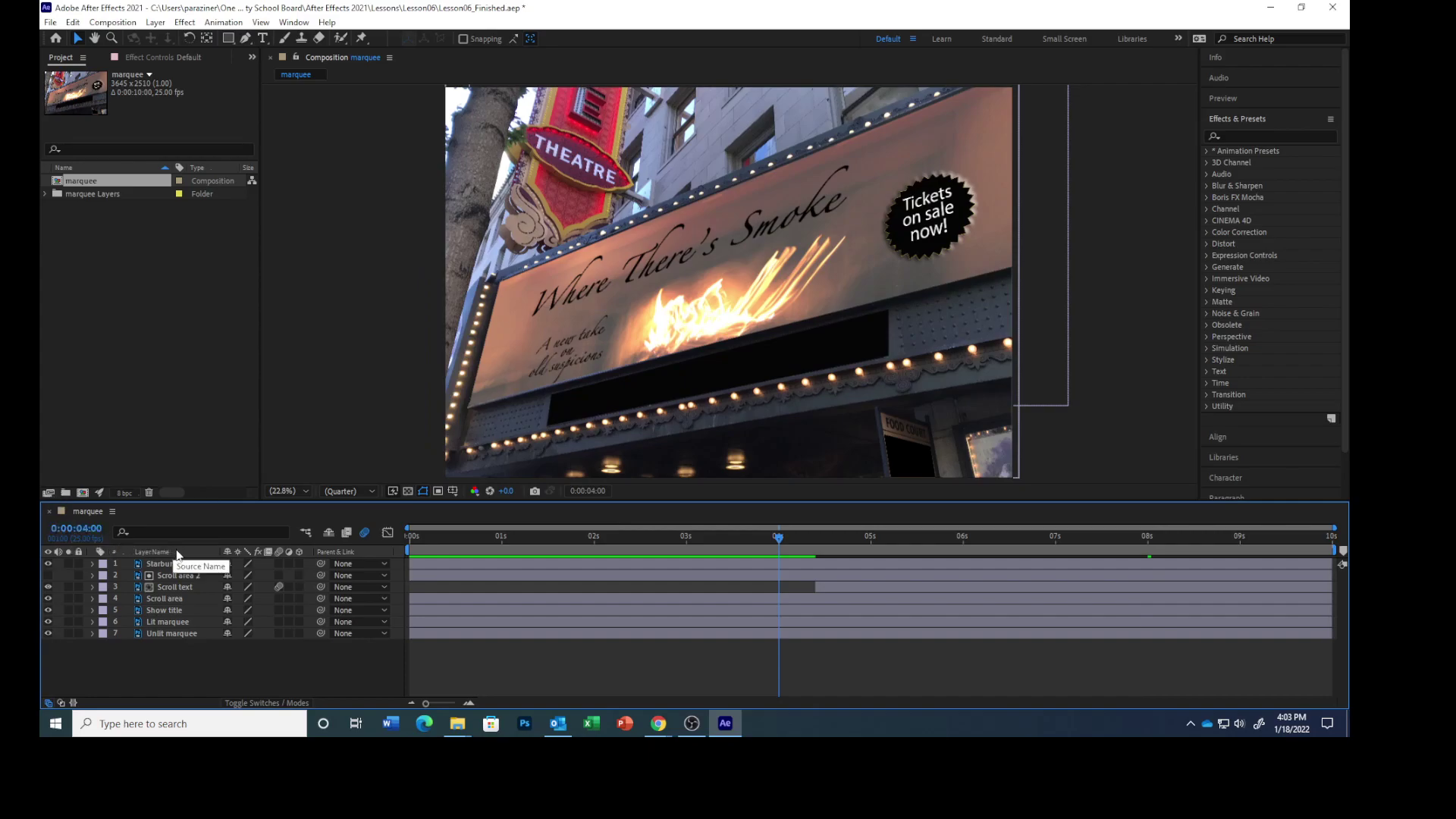
Step: Solo the Show title and Starburst layers
click(138, 577)
click(118, 566)
click(157, 576)
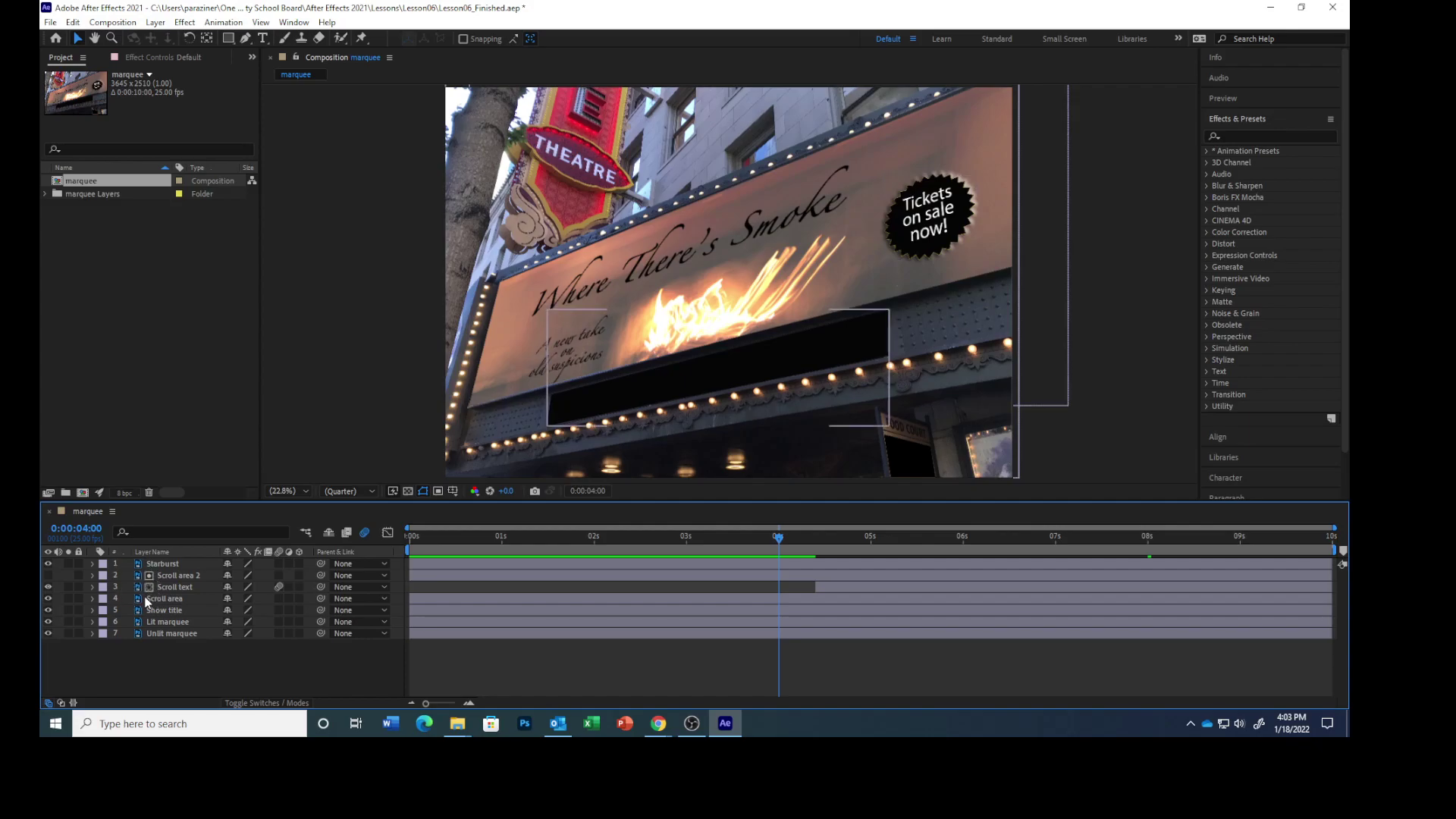
click(142, 609)
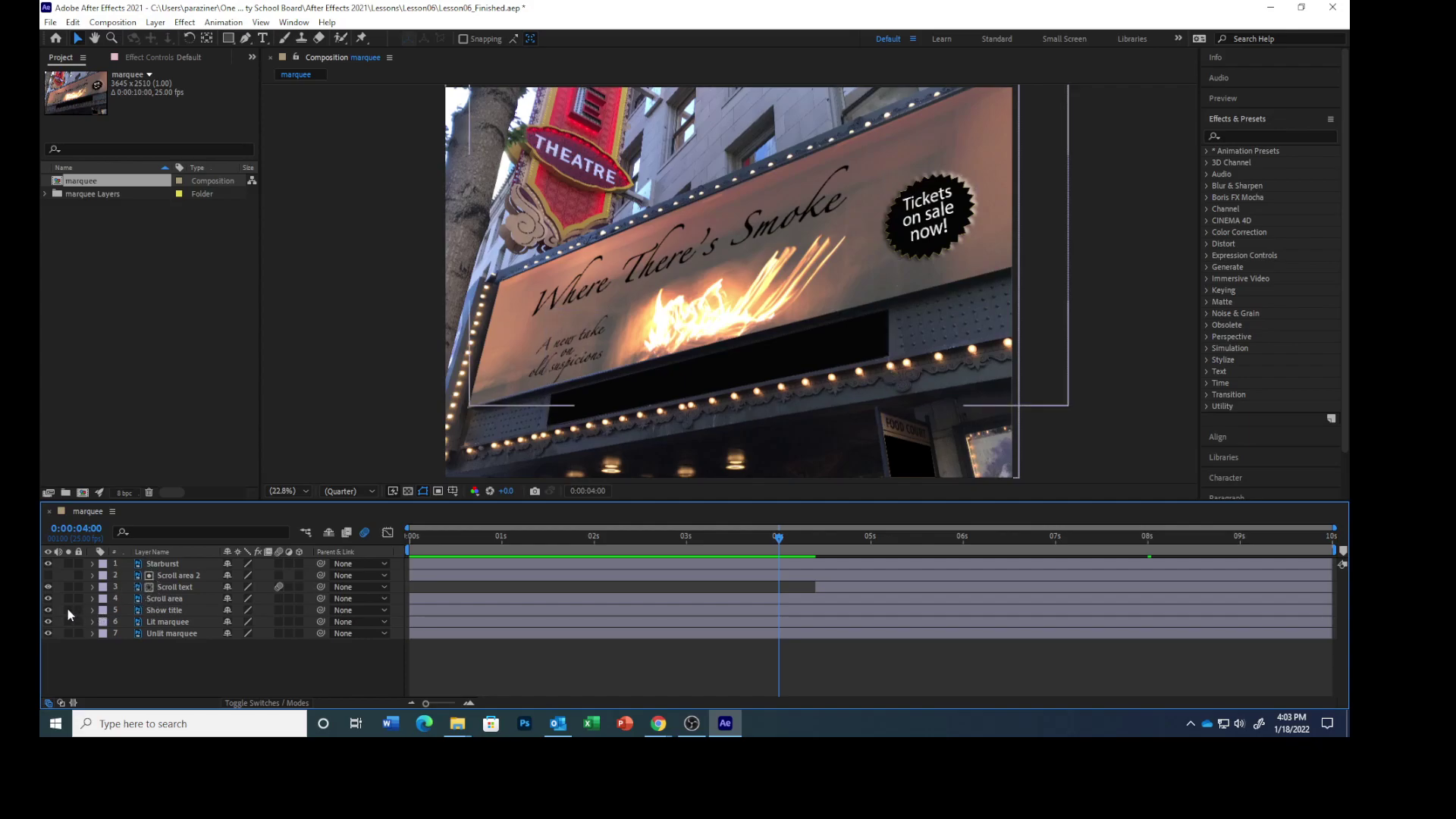
click(68, 610)
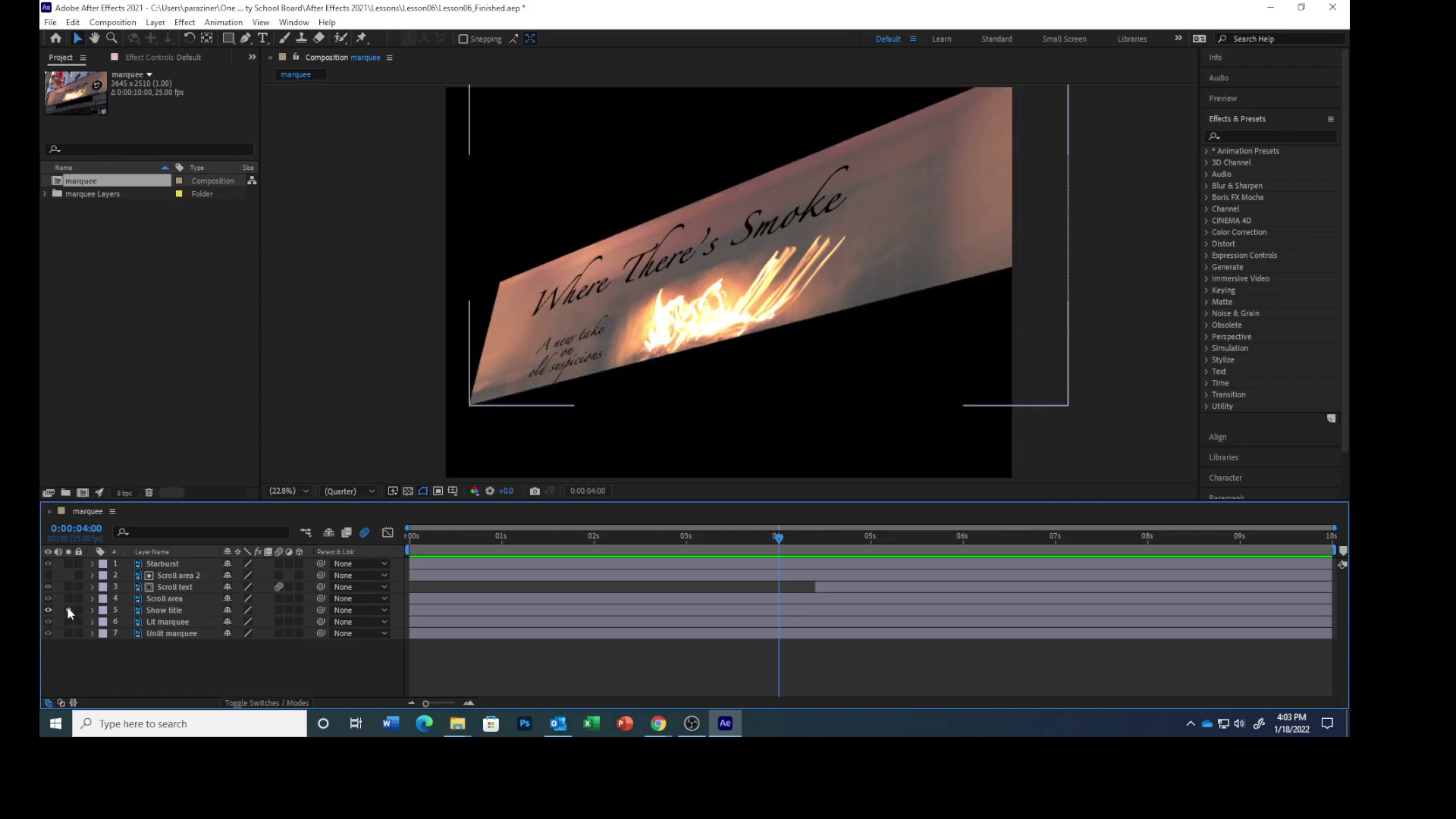
click(67, 564)
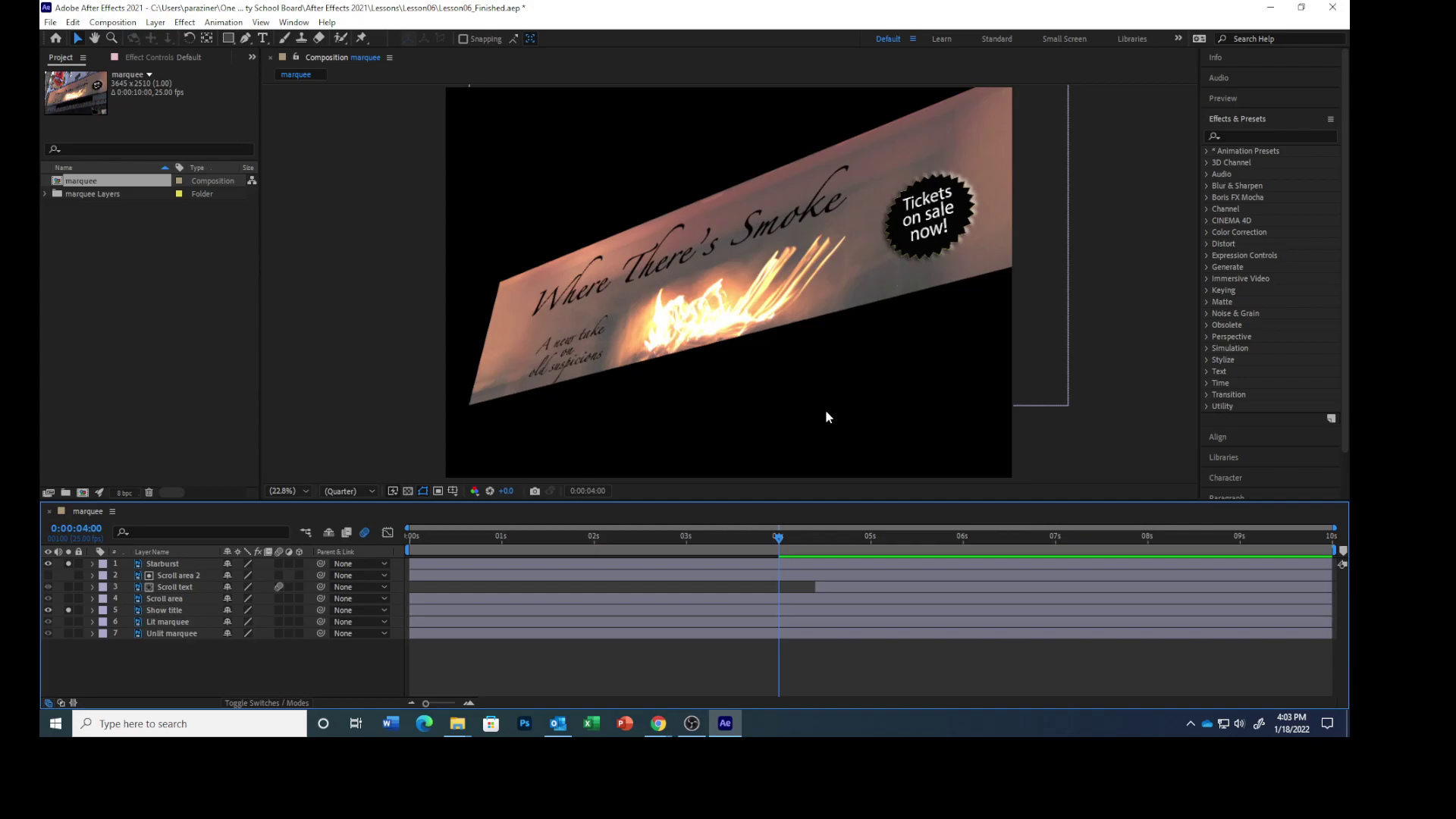
Step: Apply the Corner Pin distortion effect to the Starburst layer and start keyframing all four corner positions at 4:00
click(190, 565)
click(166, 564)
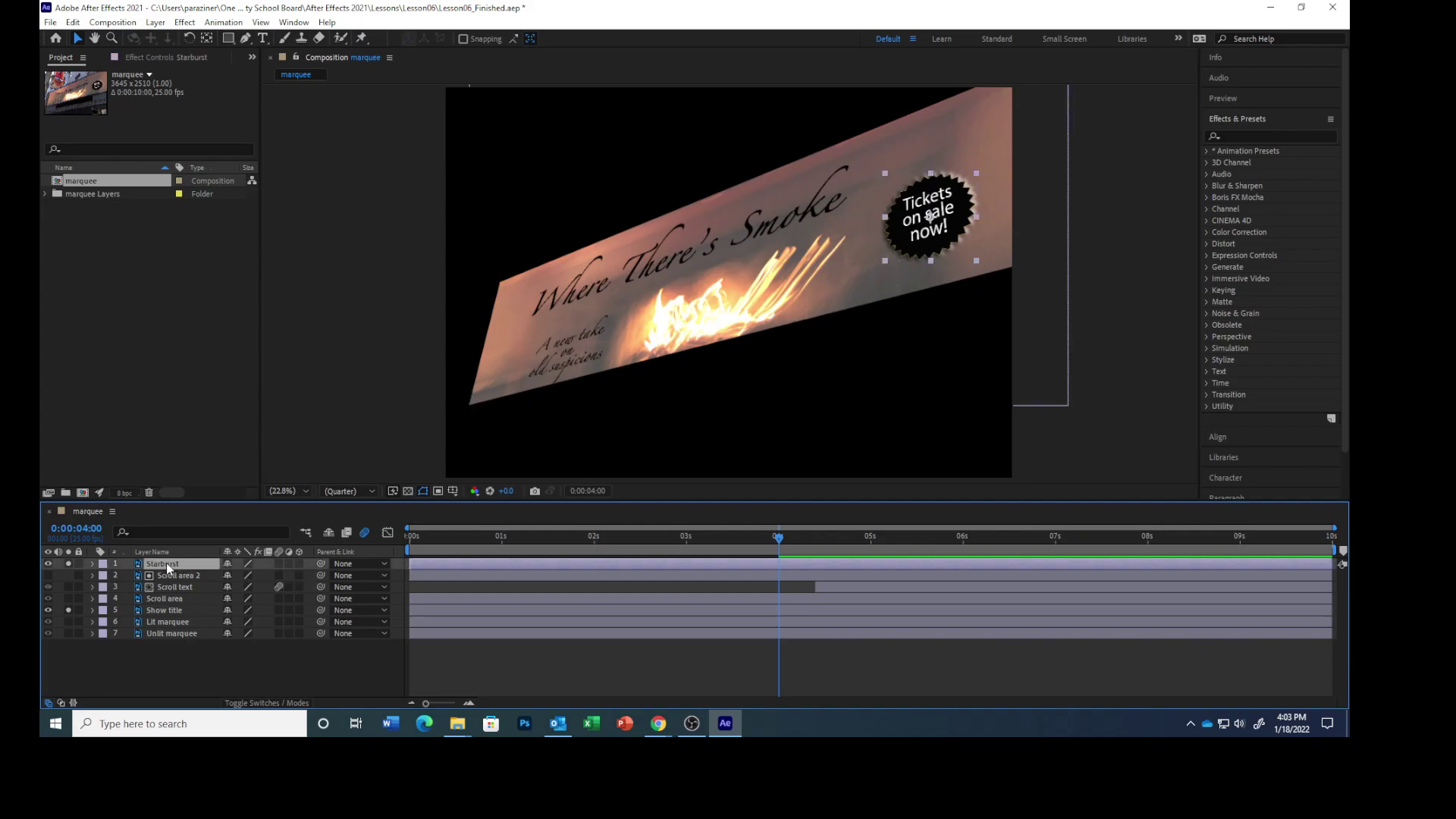
click(183, 23)
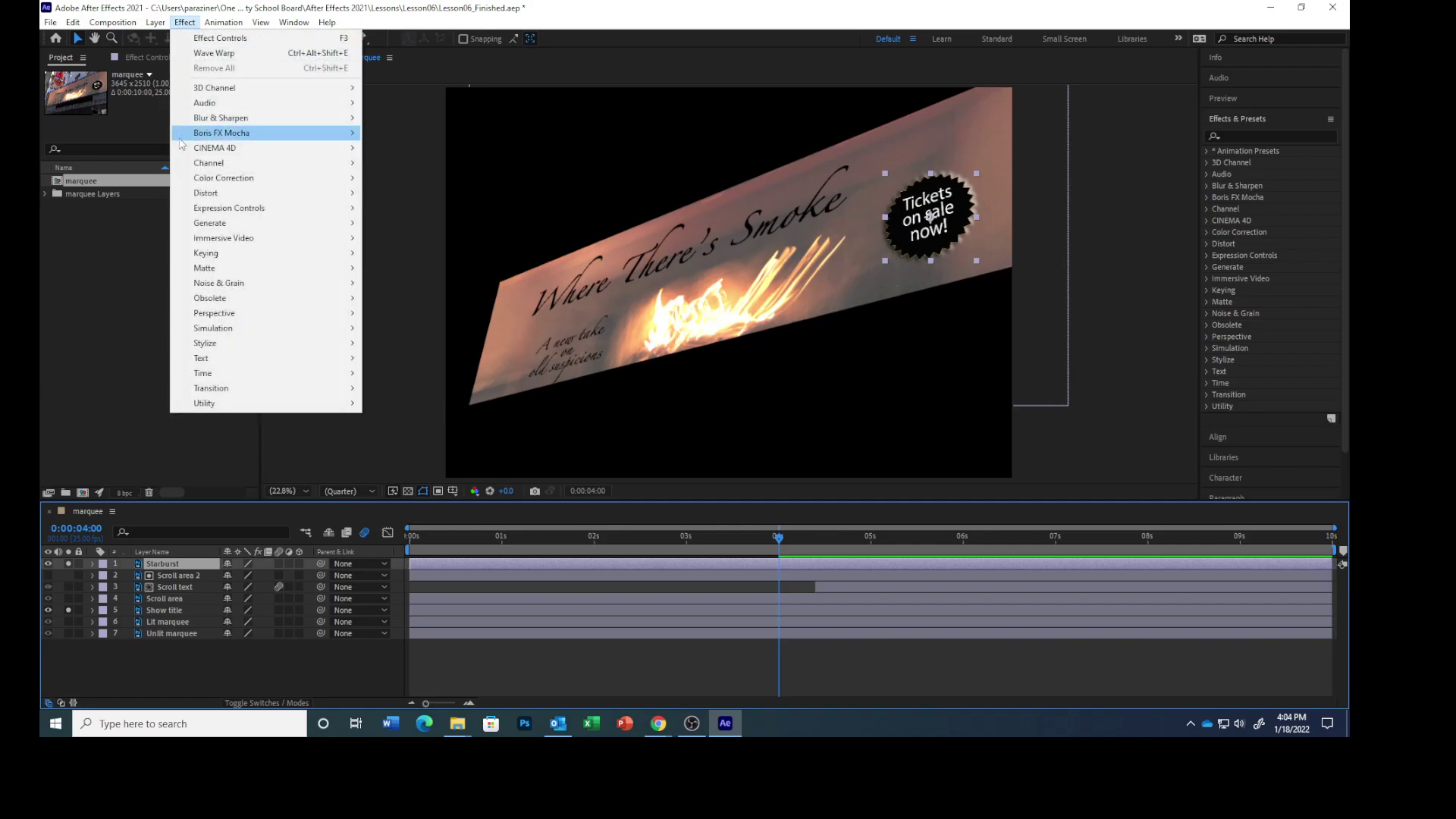
mouse_move(189, 194)
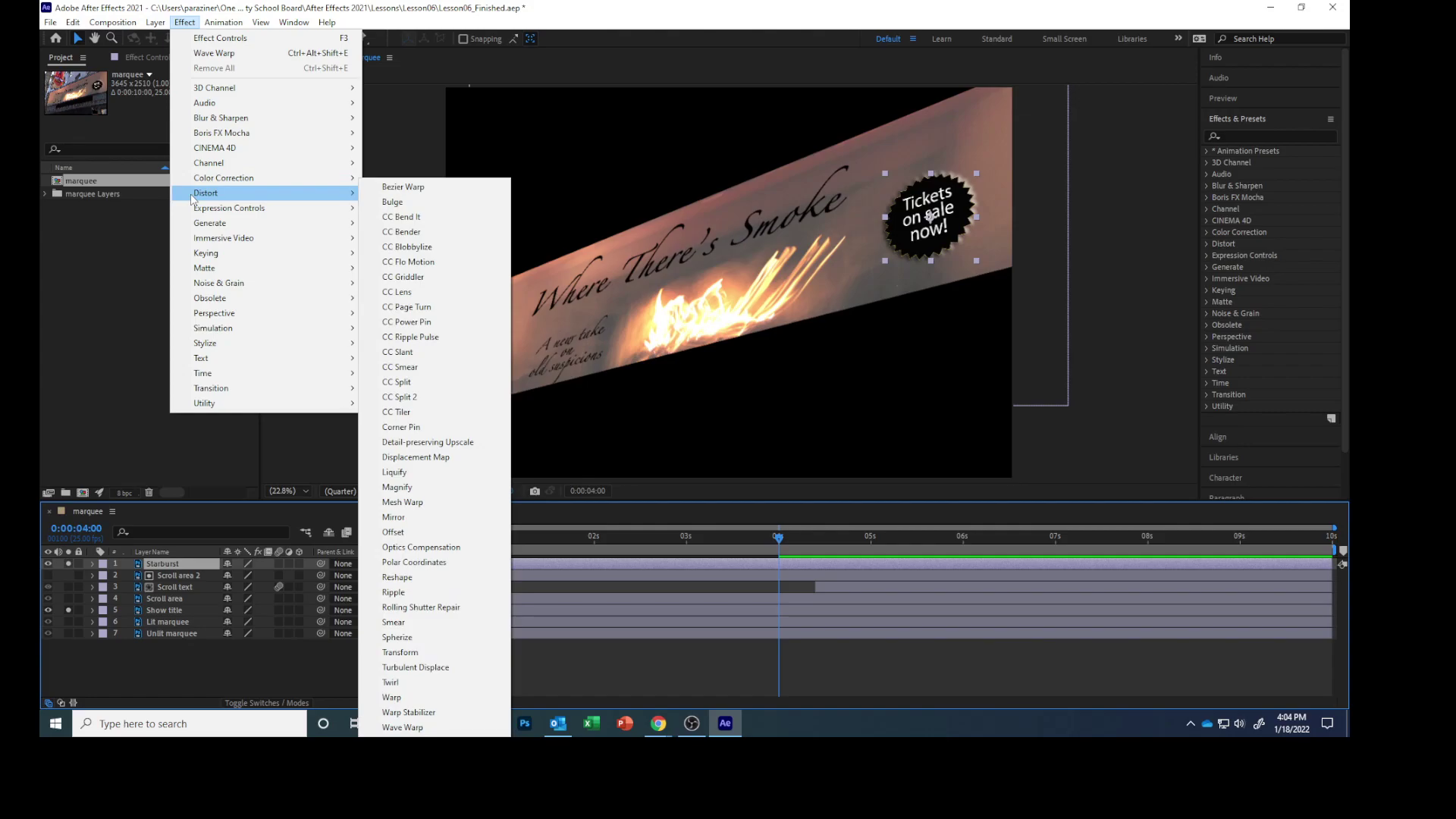
click(395, 428)
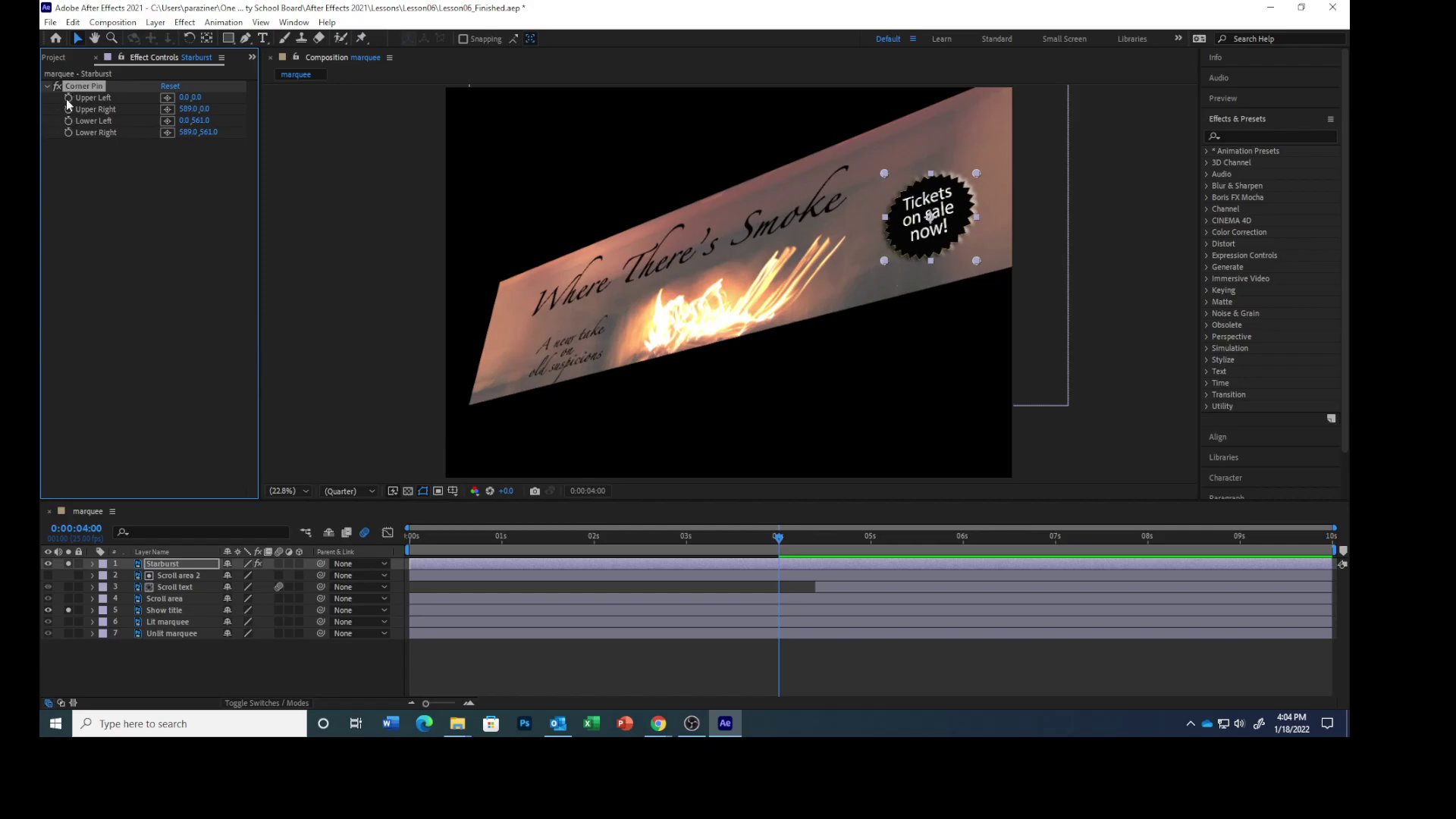
click(69, 121)
Step: At 6:00, move the Starburst's lower-right corner pin to about 584.6, 547.8 and its lower-left pin to about 17.6, 512.7
click(76, 529)
text(6:00)
key(Return)
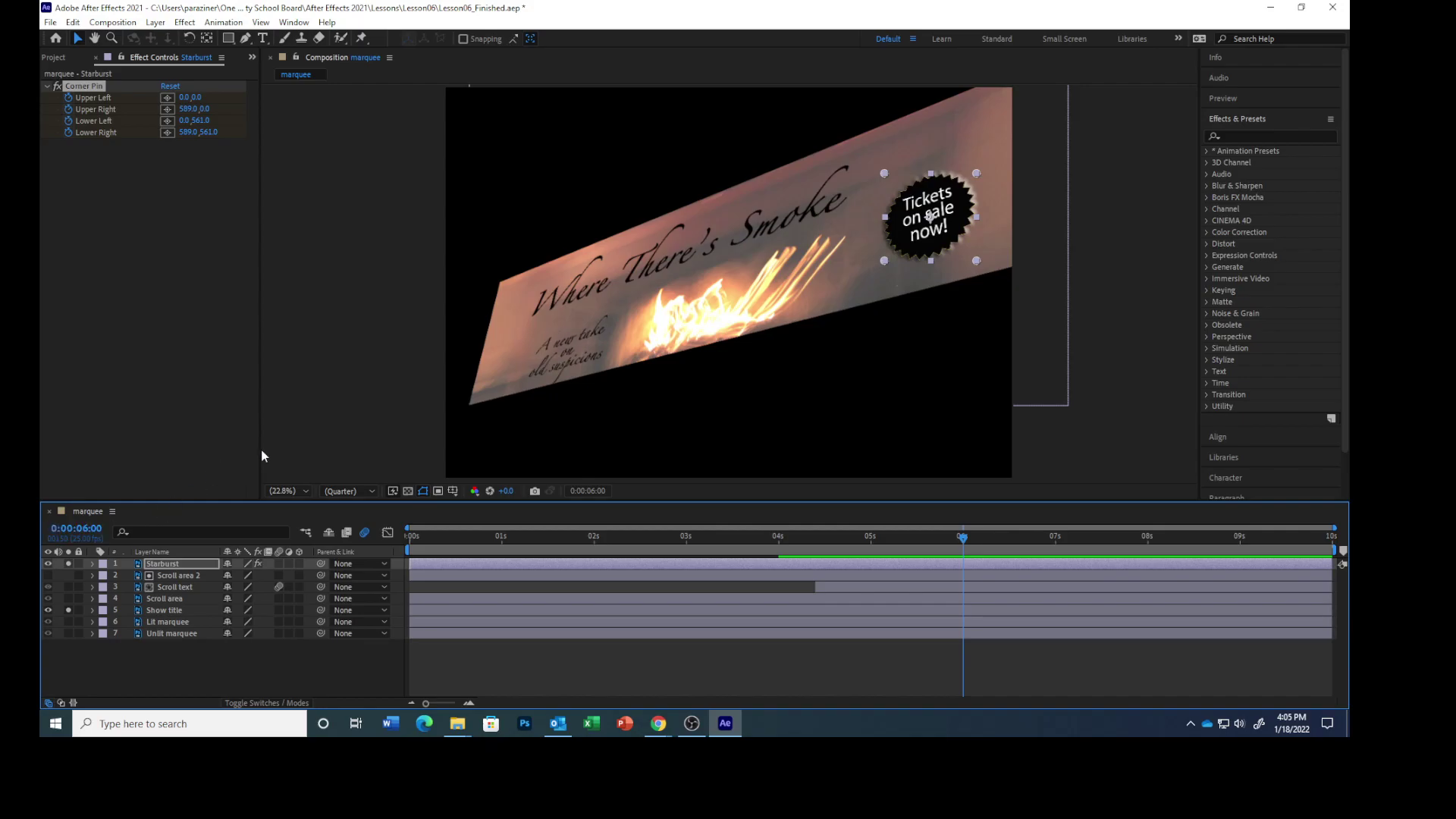
drag(977, 262, 977, 260)
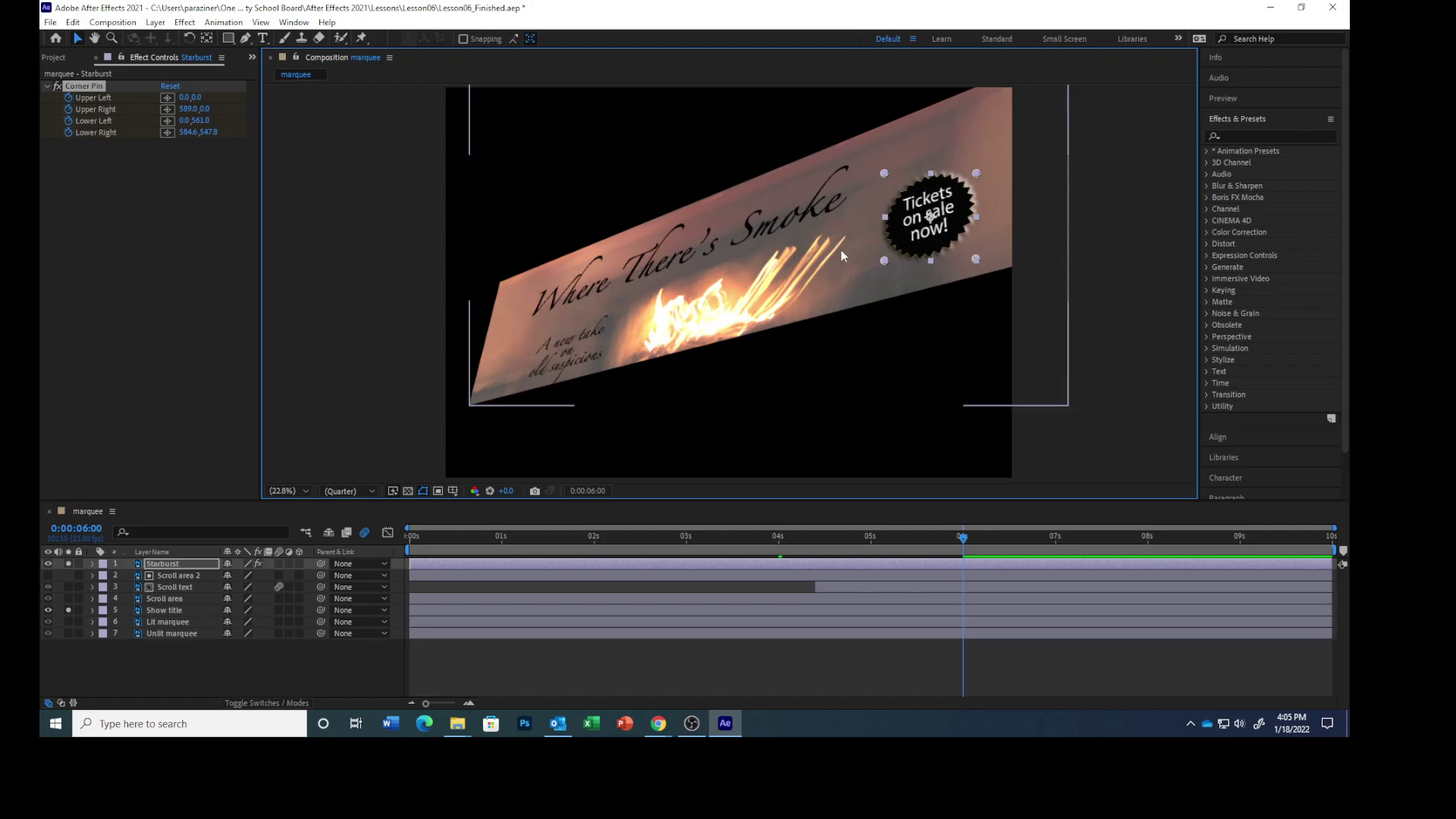
mouse_move(885, 261)
mouse_down()
mouse_move(874, 270)
mouse_move(896, 251)
mouse_move(884, 254)
mouse_up()
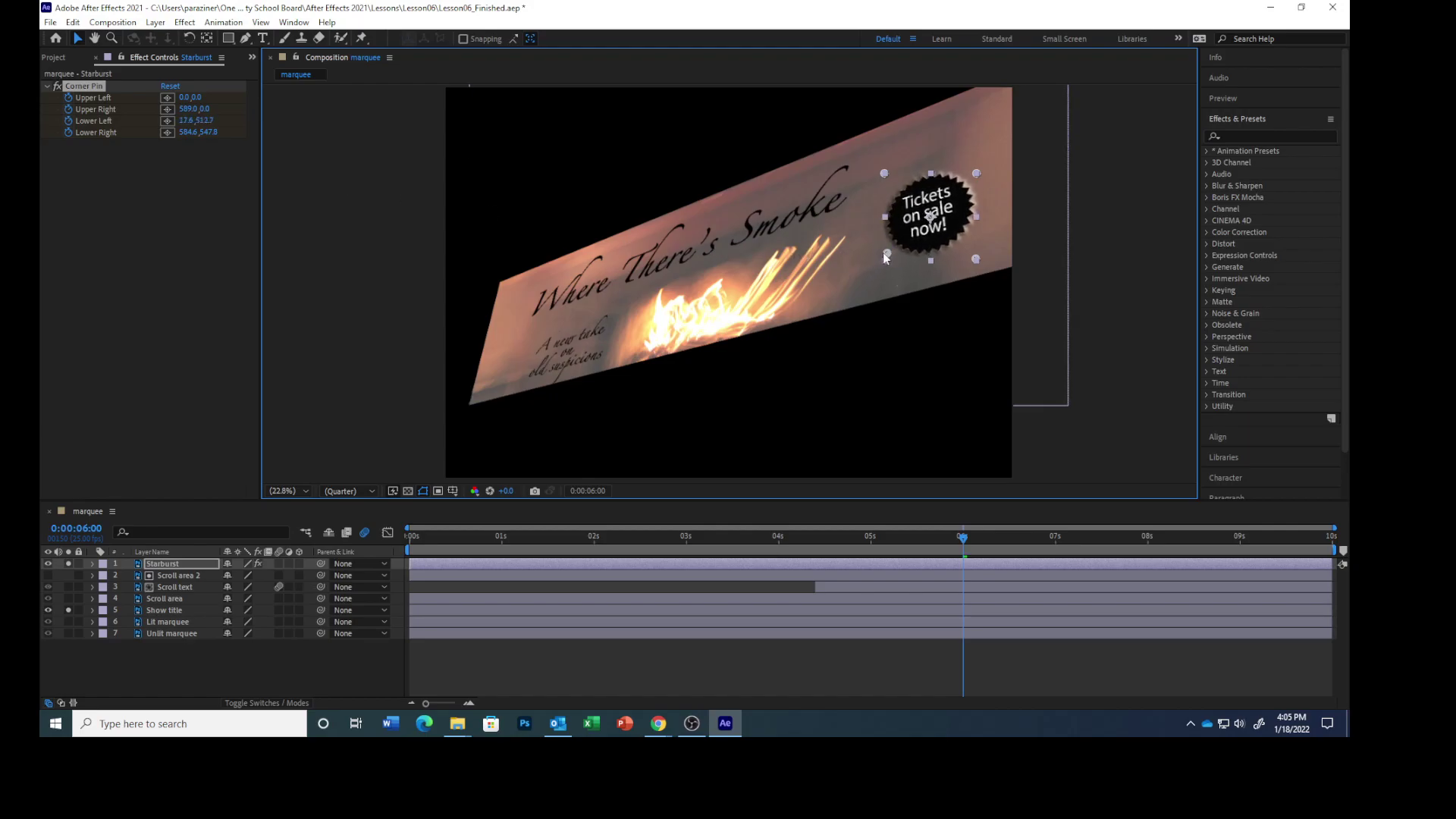
Step: Set the Starburst's Corner Pin Upper Left position to -63.0, 49.0 at 6:00
click(184, 97)
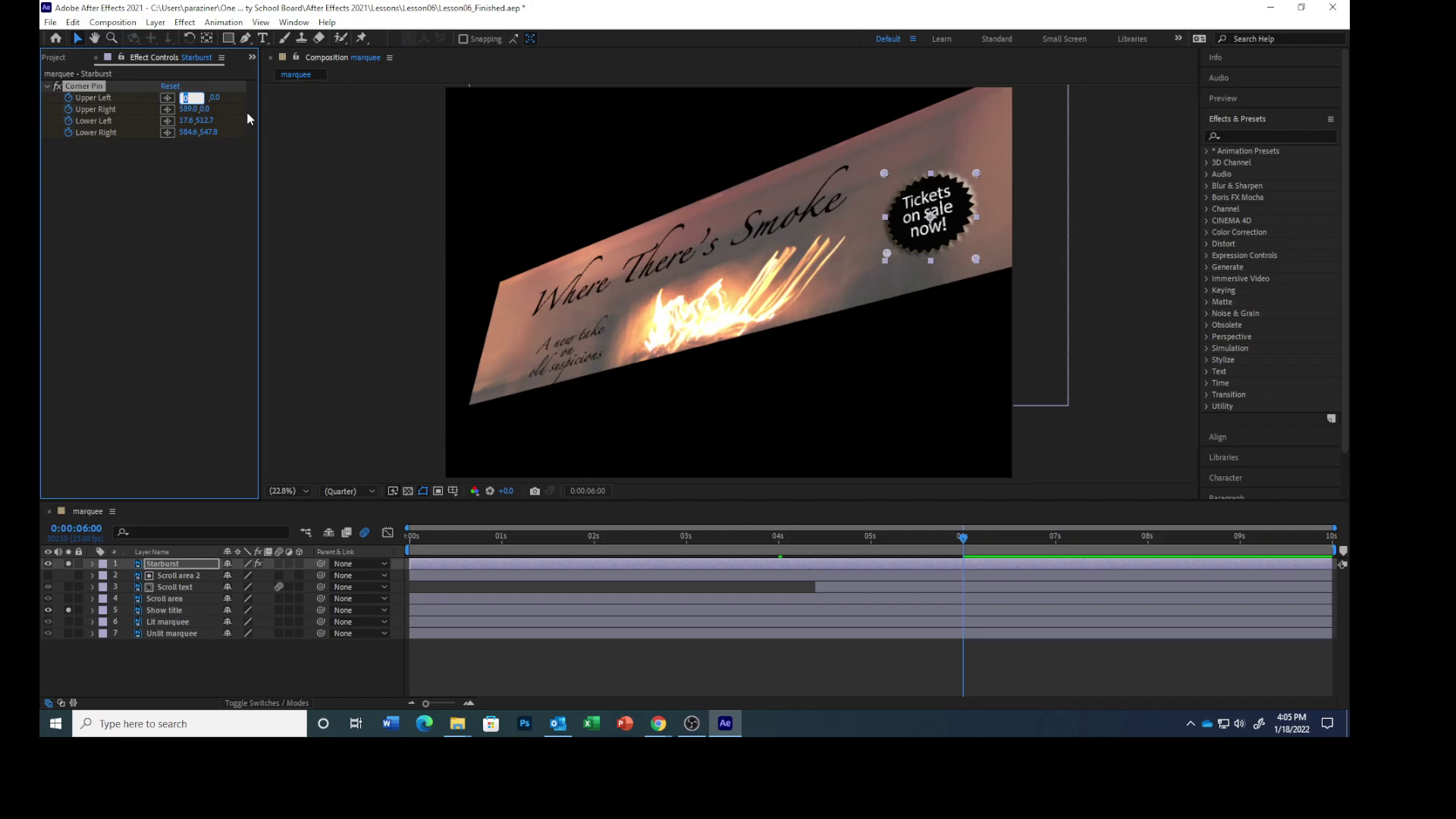
text(-63.0)
key(Tab)
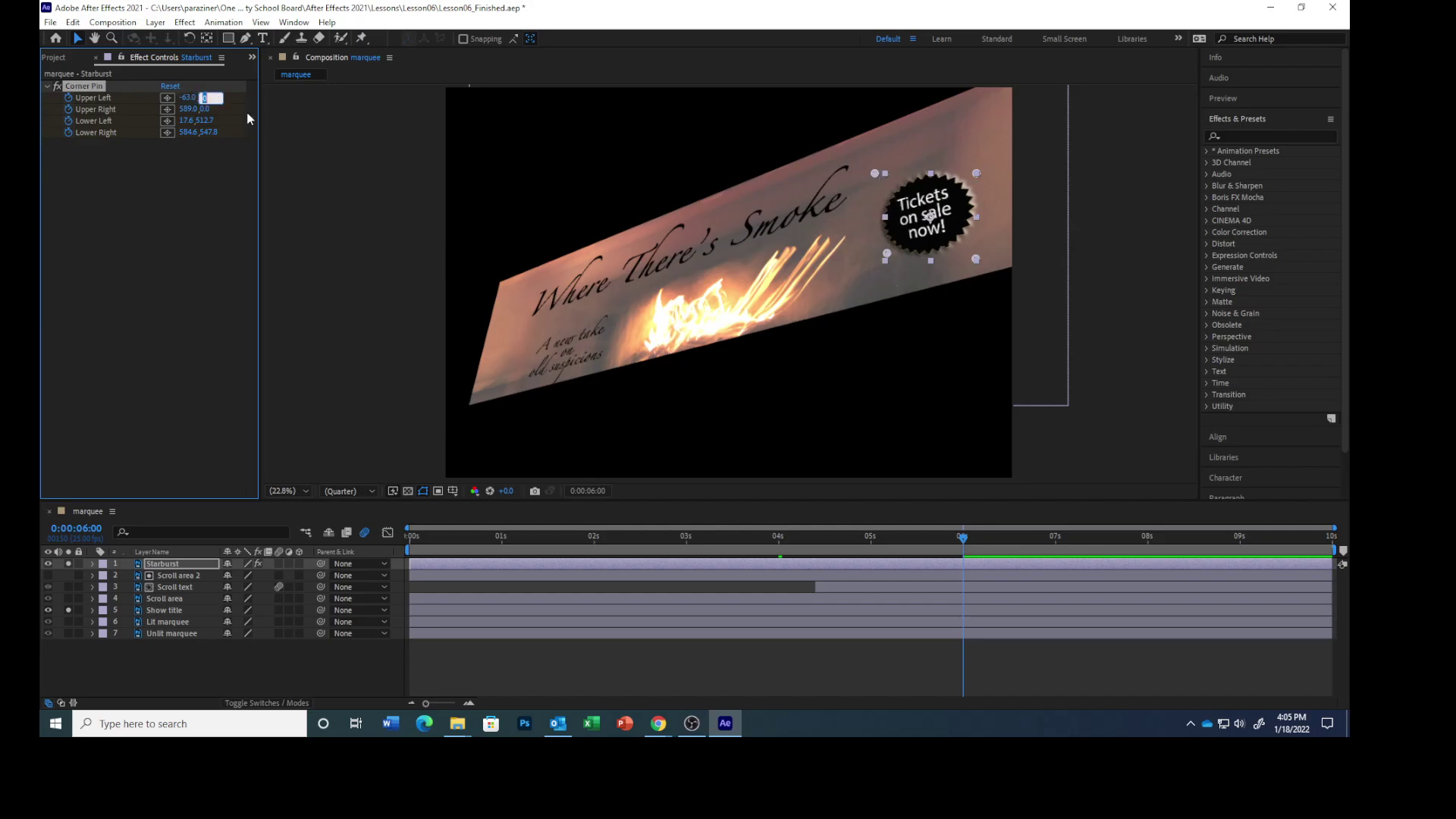
text(49.0)
key(Return)
Step: Set the Corner Pin Upper Right position to 596.0, 70.0 at 6:00
click(185, 108)
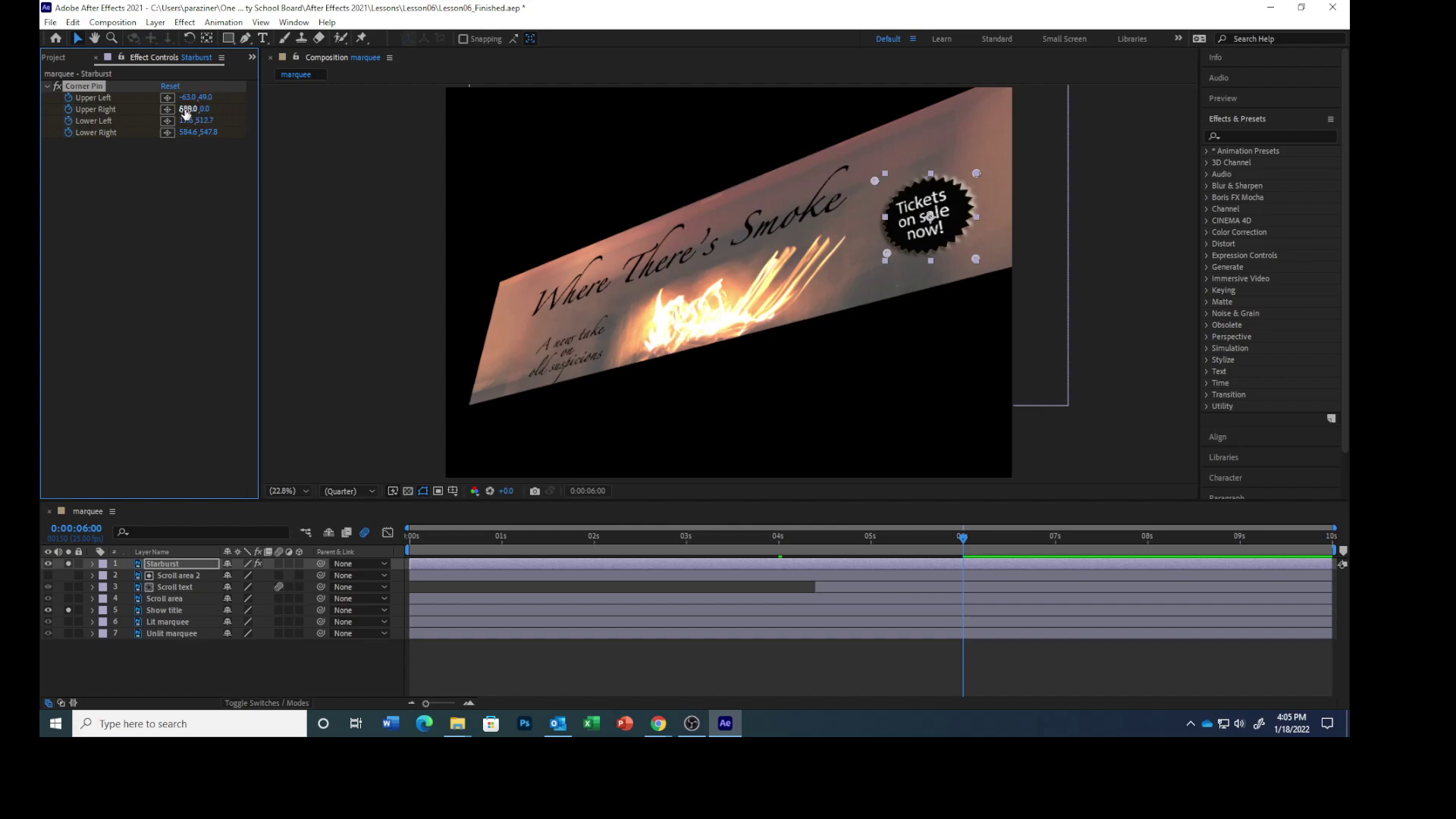
text(596)
key(Tab)
text(70.0)
key(Return)
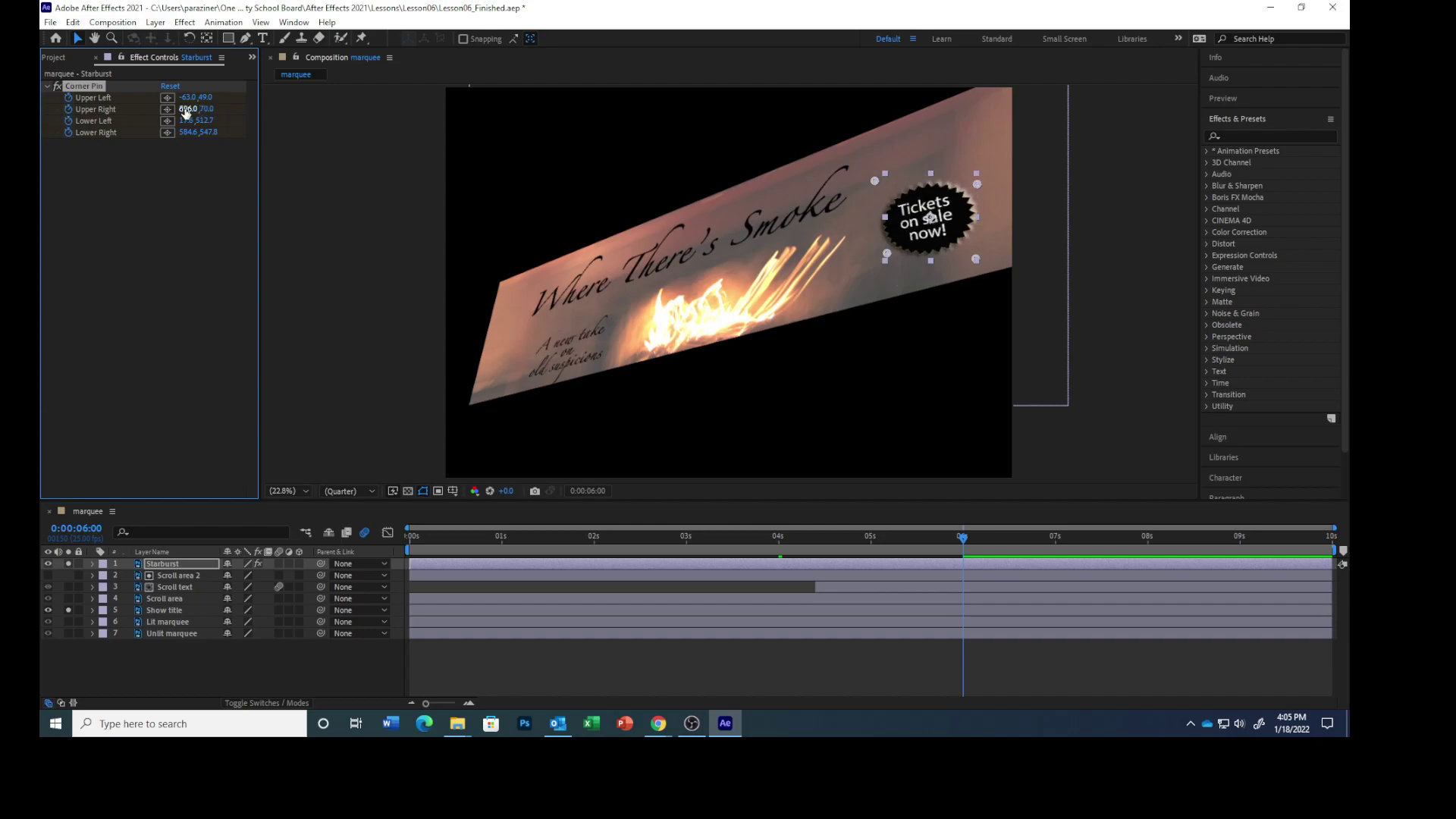
Step: Set the Corner Pin Lower Left position to -81.0, 575.0 at 6:00
click(192, 120)
text(-81.0)
key(Tab)
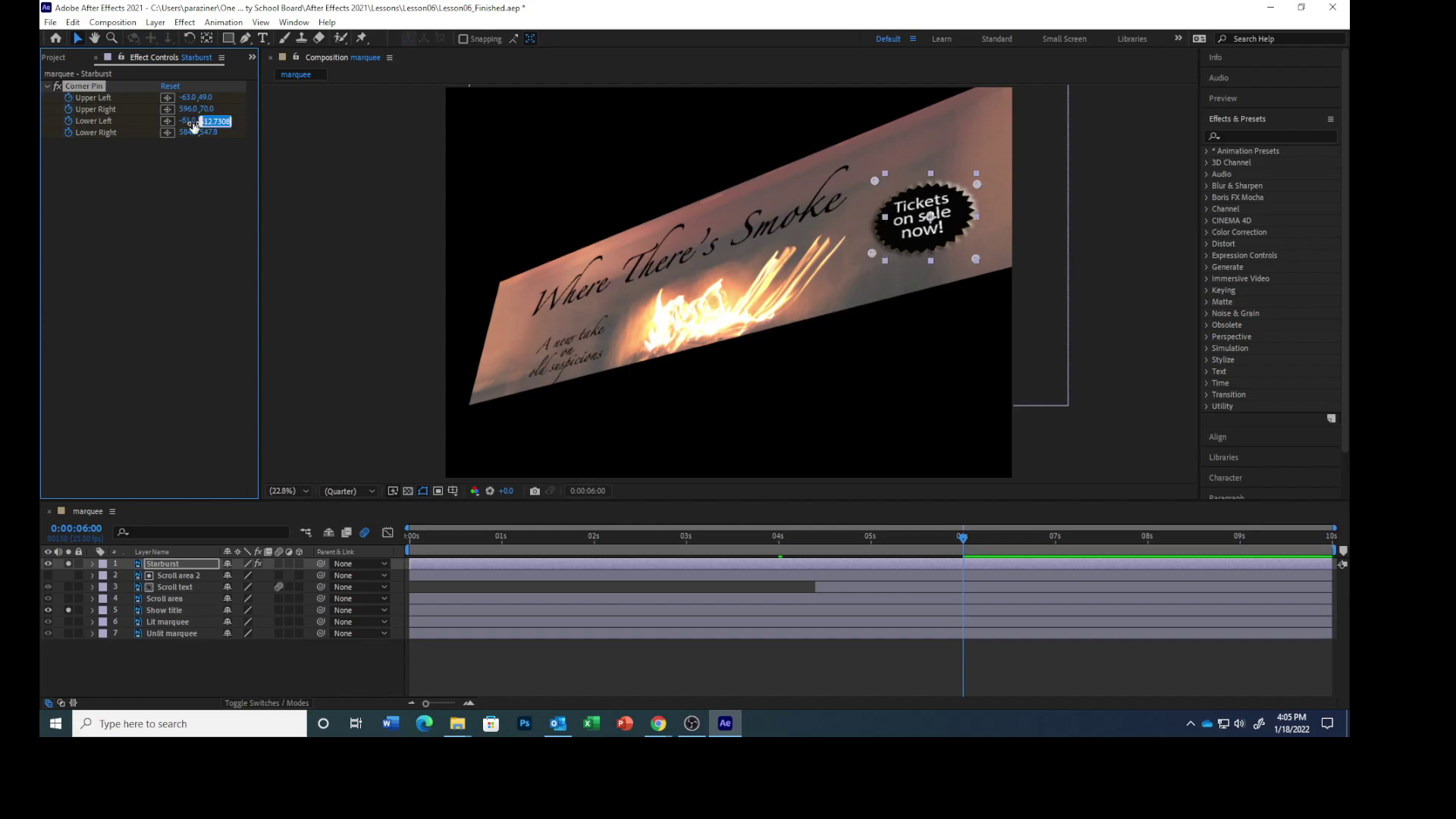
text(575.0)
key(Return)
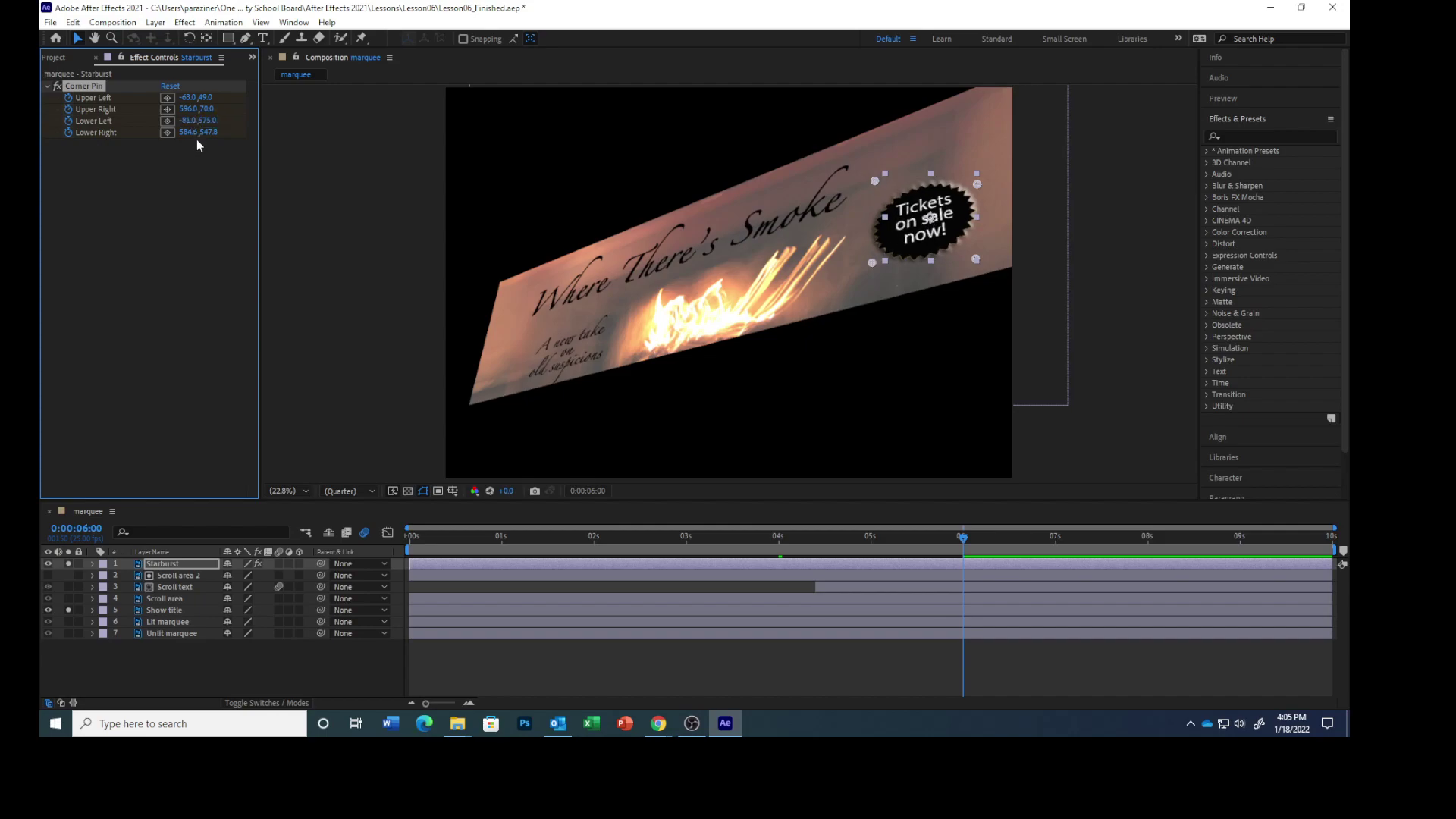
Step: Set the Corner Pin Lower Right position to 583.0, 561.0 at 6:00
click(186, 133)
text(600)
key(Tab)
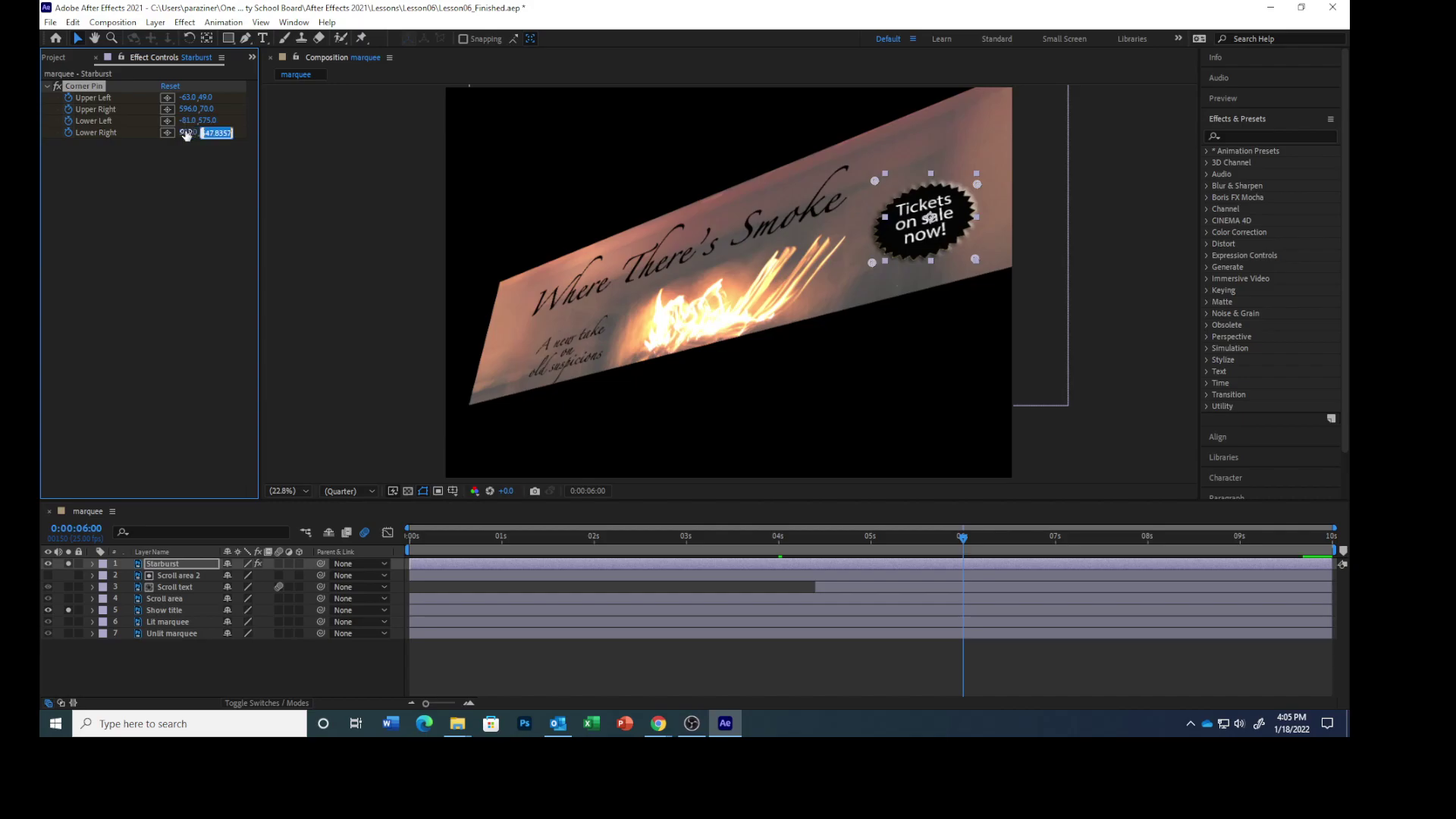
text(561)
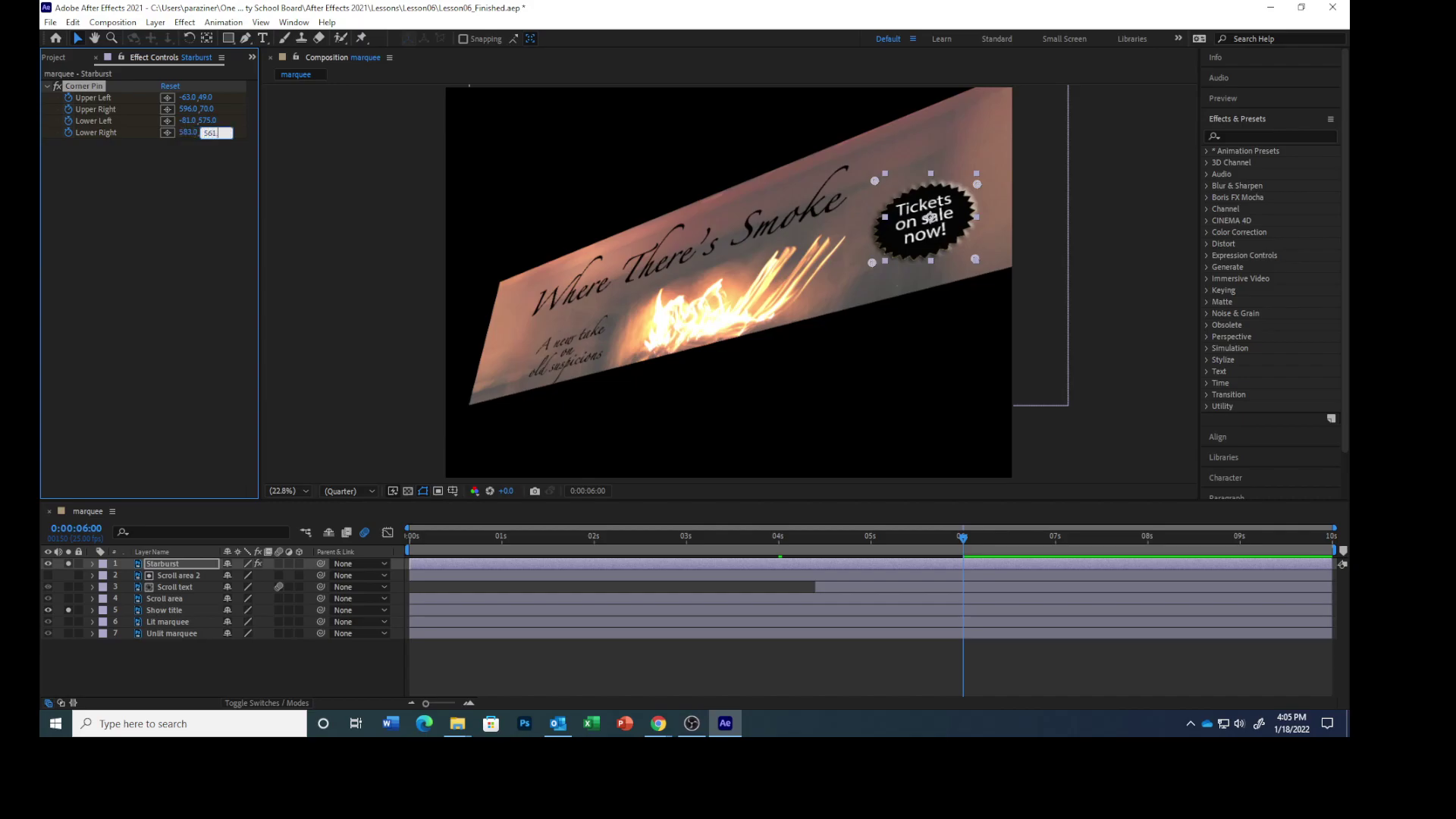
key(Return)
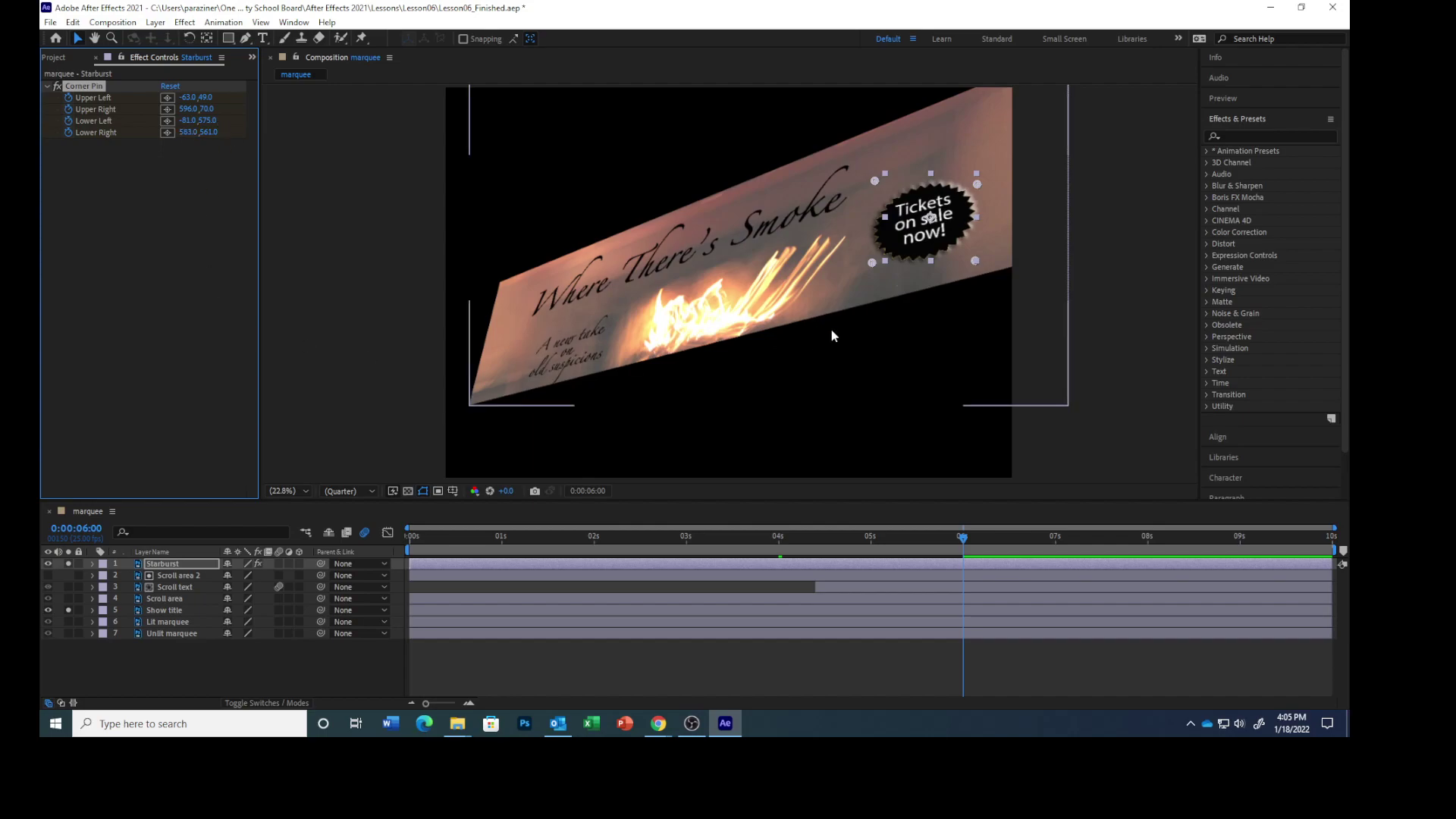
Step: At 8:00, move the Starburst's lower-right corner pin to about 574.2, 582.9
click(190, 97)
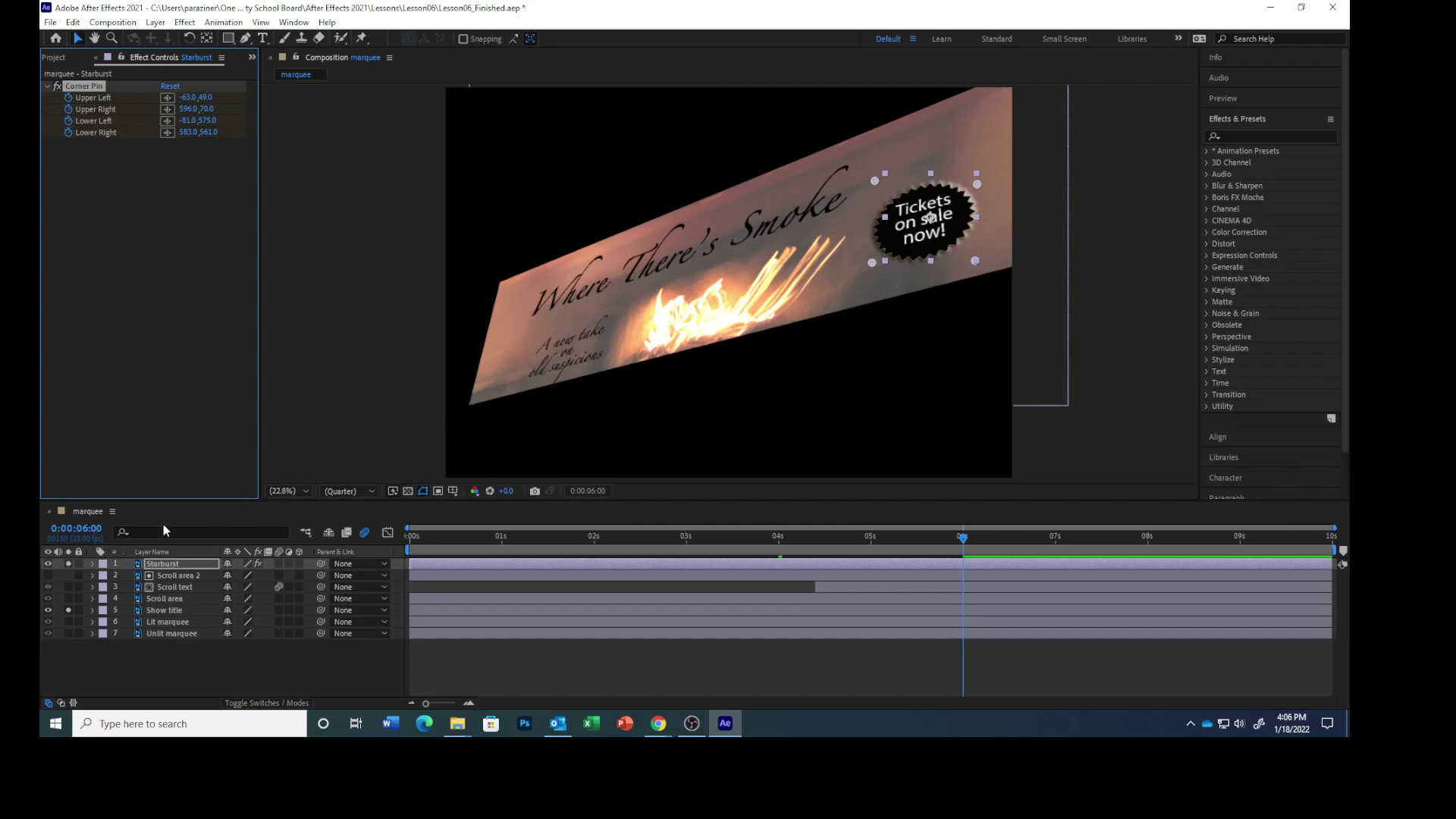
click(1146, 539)
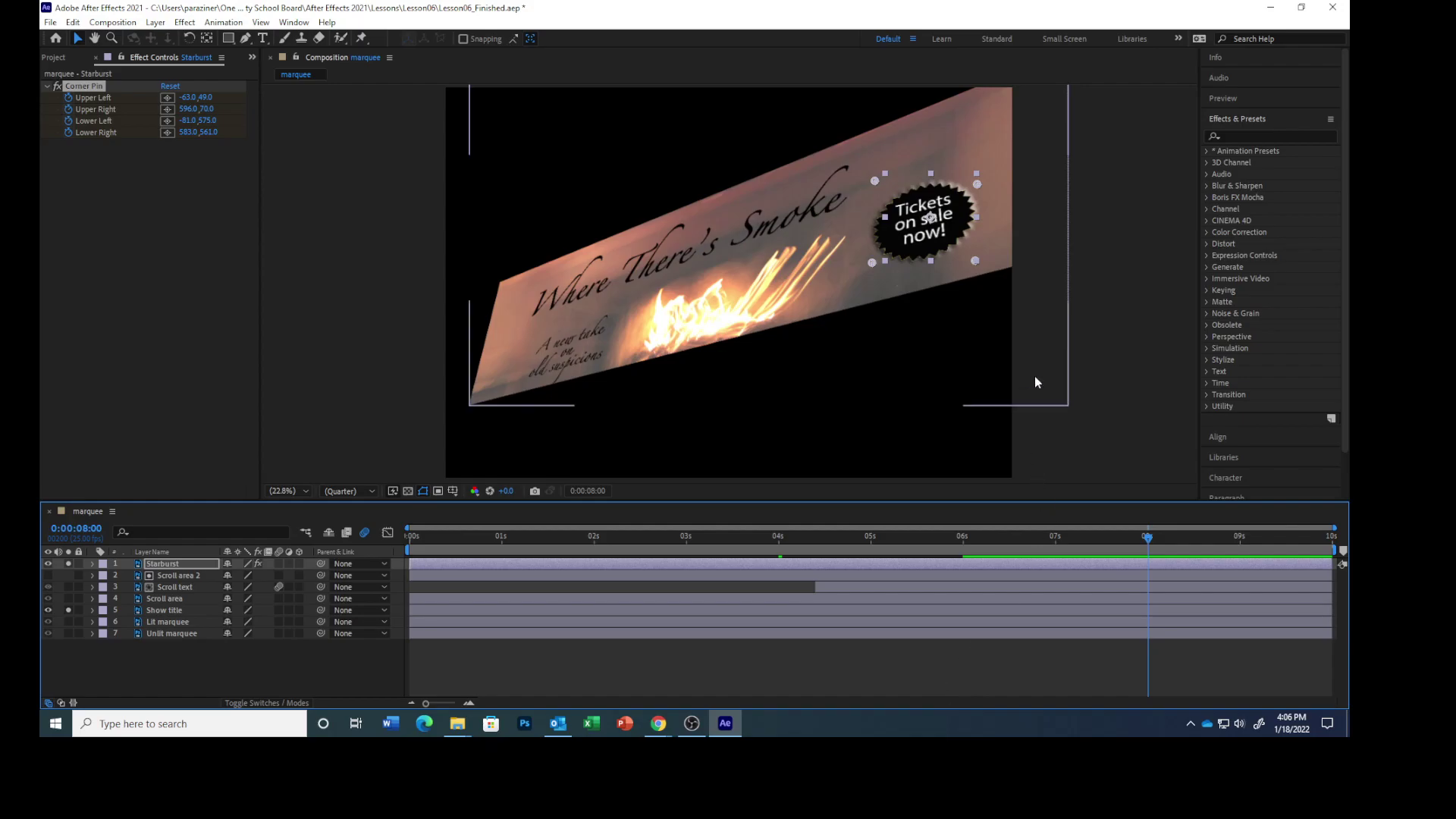
drag(976, 261, 976, 267)
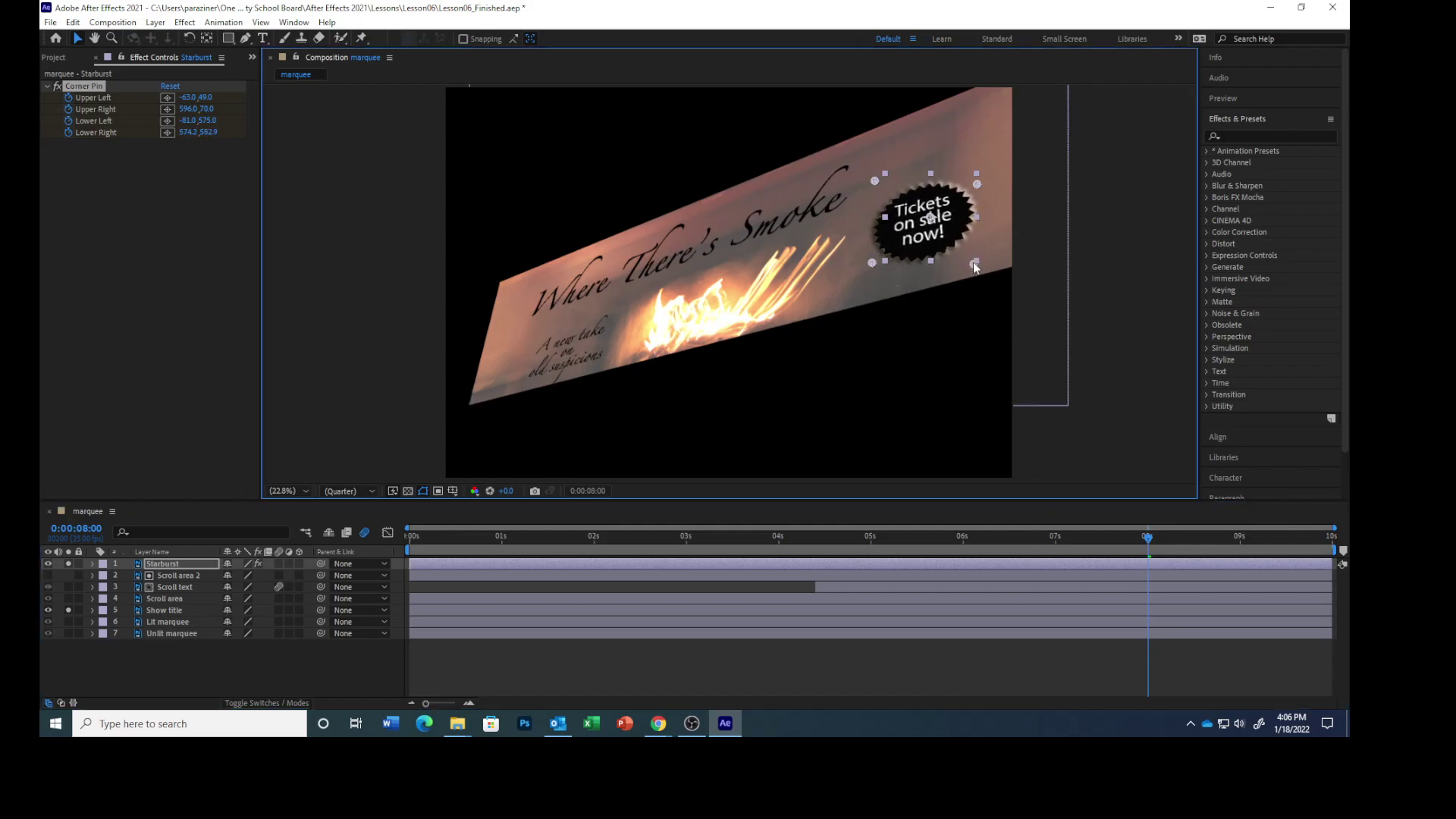
Step: Set the Starburst's Corner Pin Upper Left position to -152.5, 103.4 at 8:00
click(191, 97)
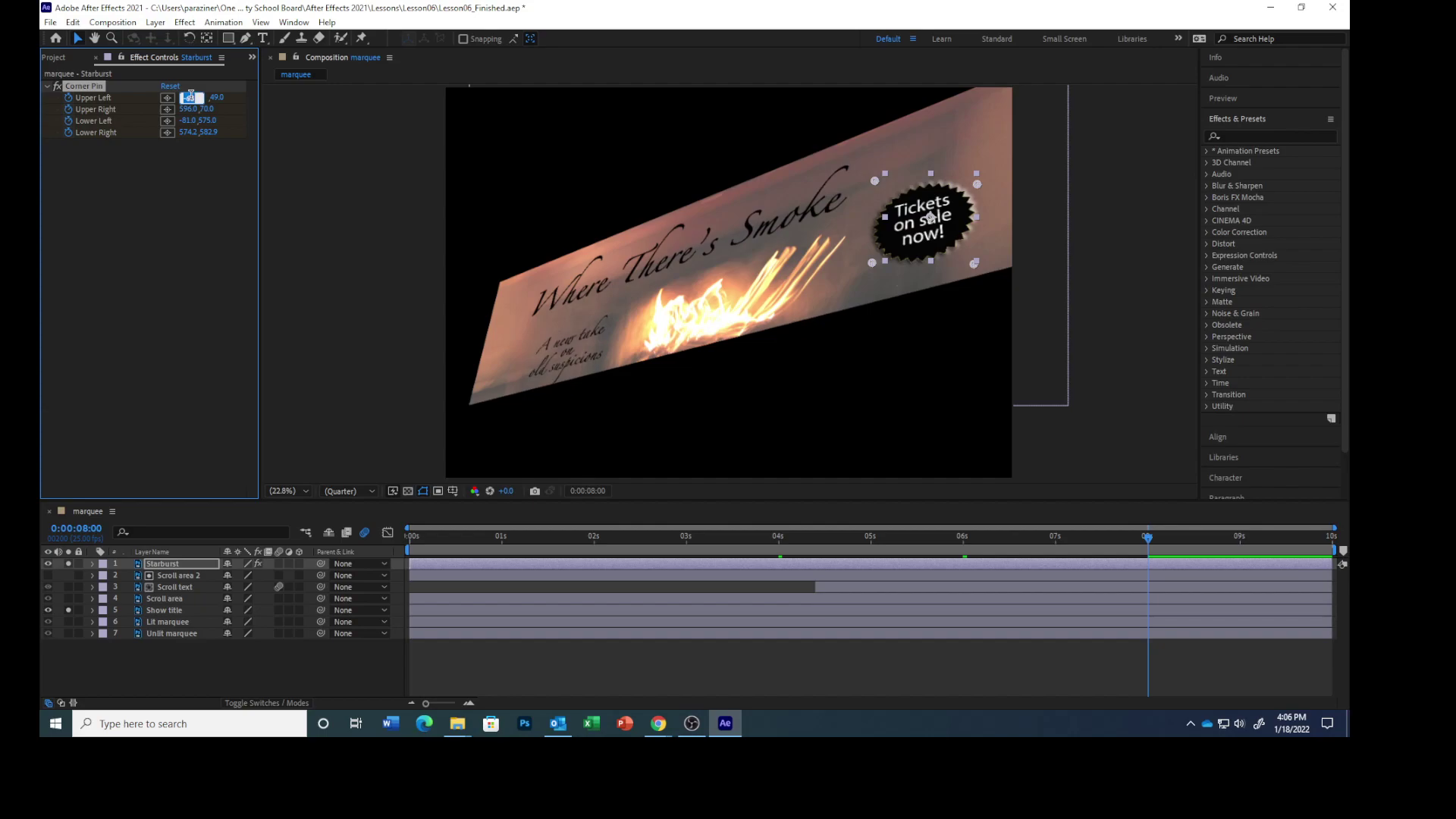
text(-152.5)
key(Tab)
text(103.4)
key(Return)
Step: Set the Starburst's Corner Pin Upper Right position to 540.0, -43.6 at 8:00
click(188, 109)
text(548.7)
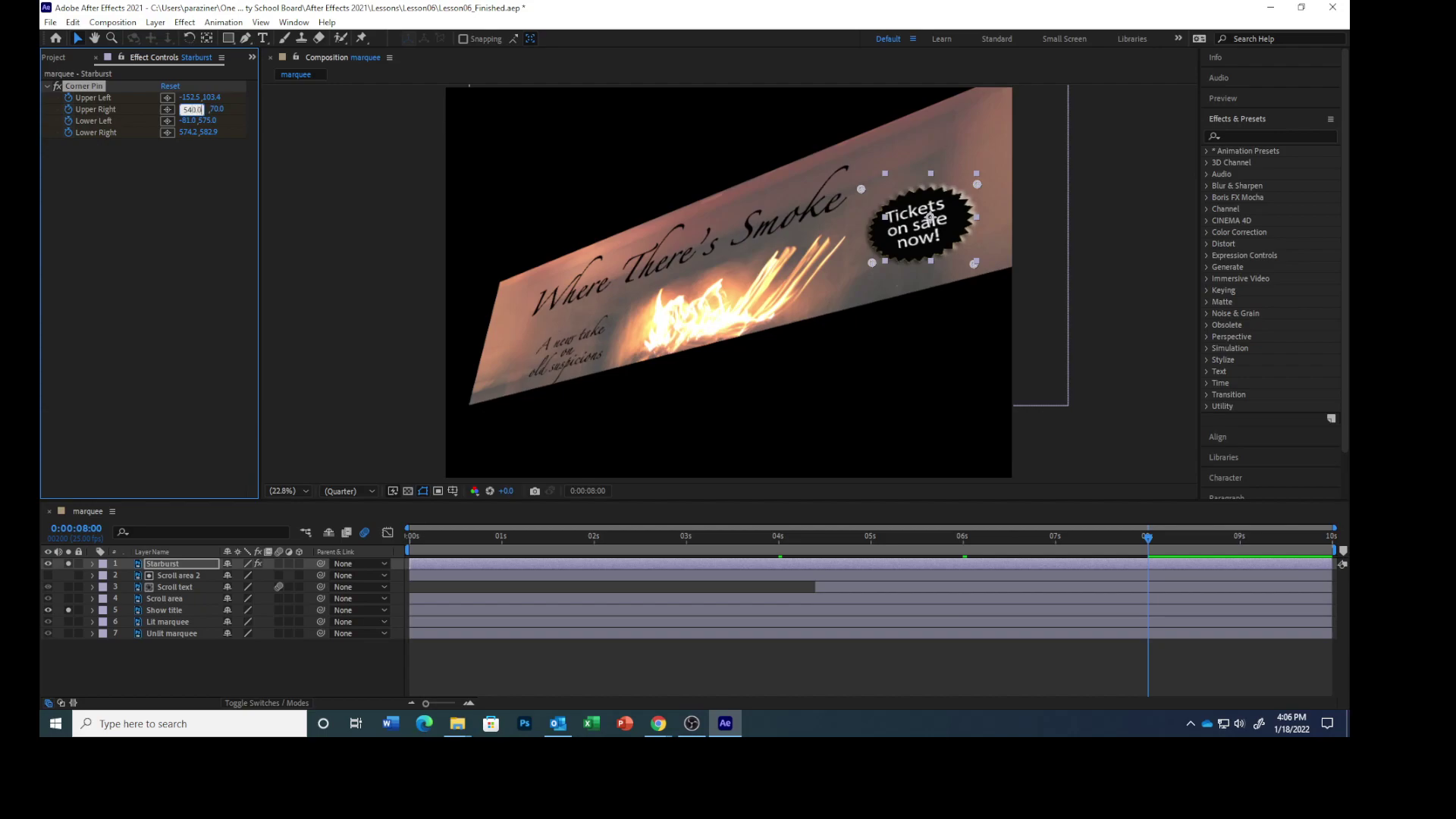
key(Tab)
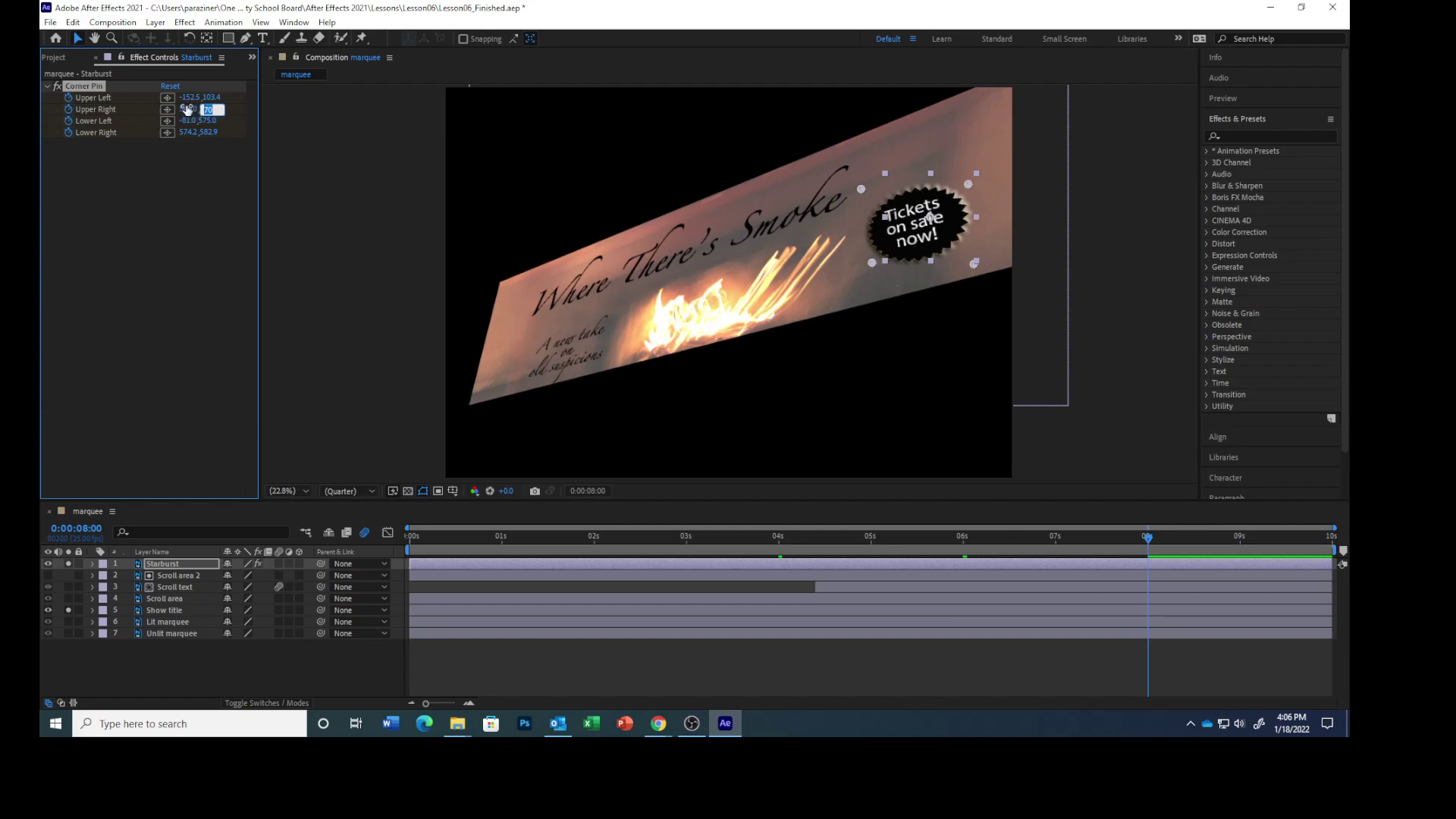
text(-43.6)
key(Return)
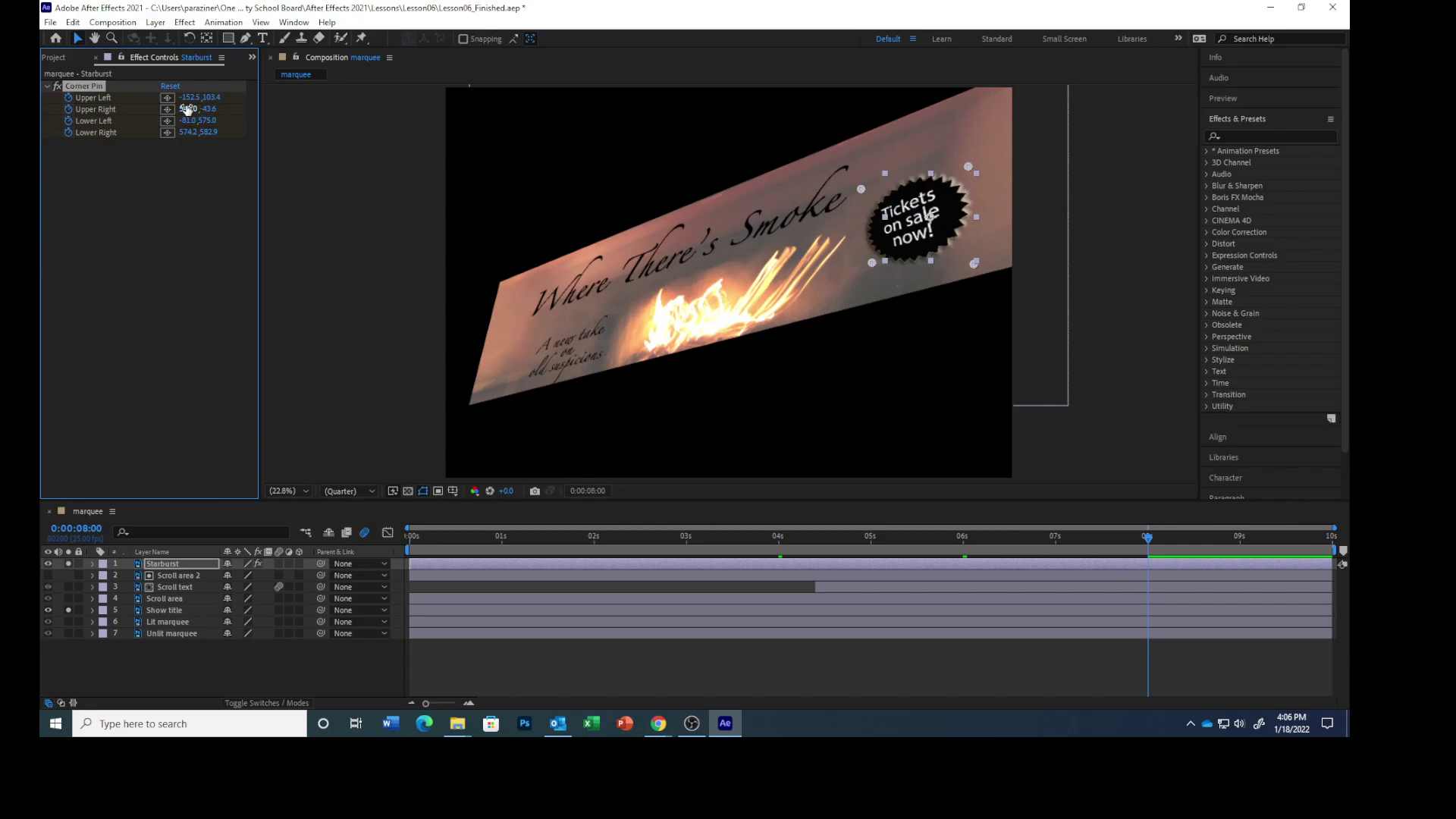
Step: Set the Starburst's Corner Pin Lower Left position to 136.1, 653.6 at 8:00
click(188, 119)
text(10)
key(Tab)
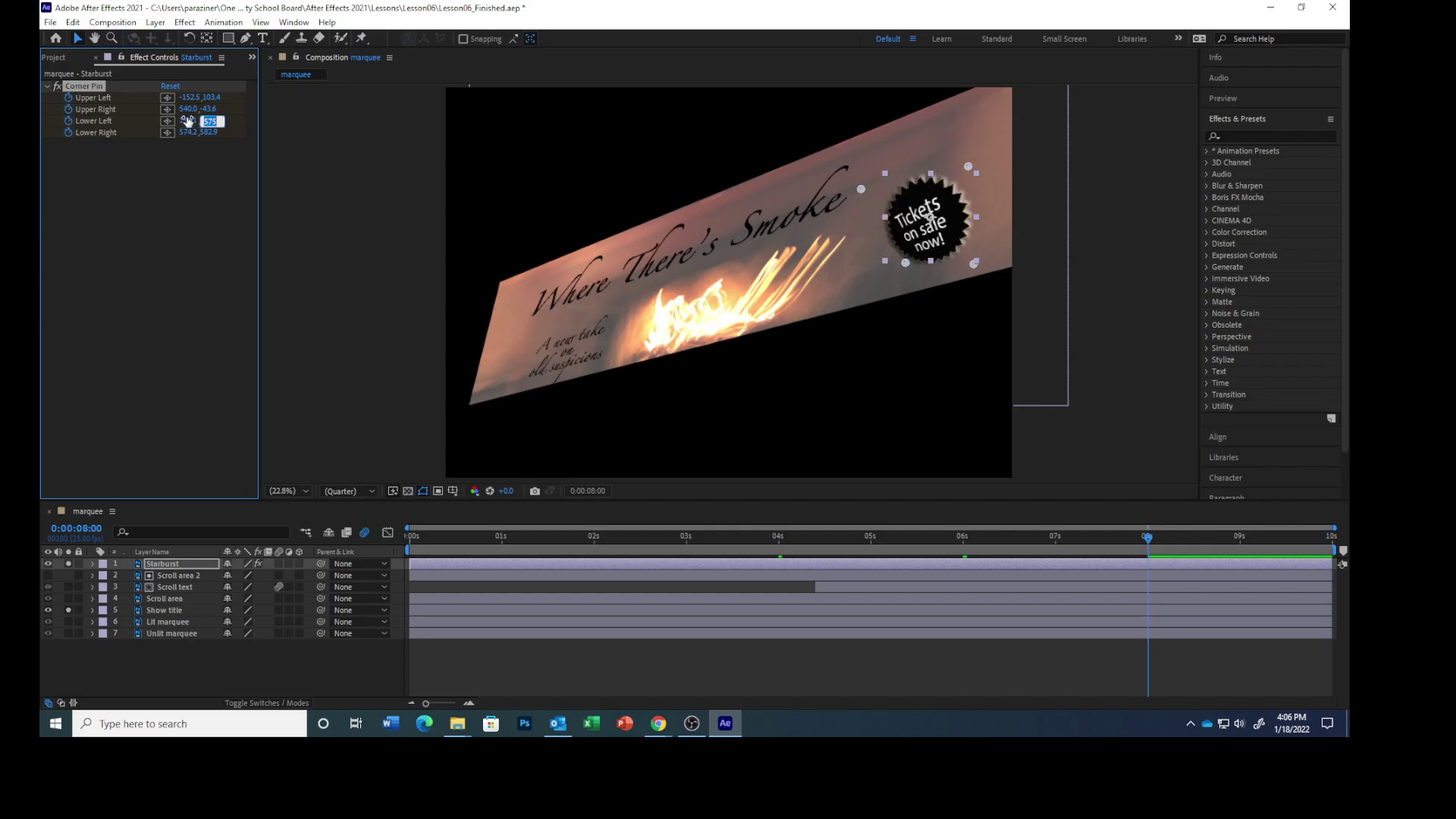
text(653.6)
key(Return)
Step: Set the Starburst's Corner Pin Lower Right position to 654.9, 484.8 at 8:00
click(188, 133)
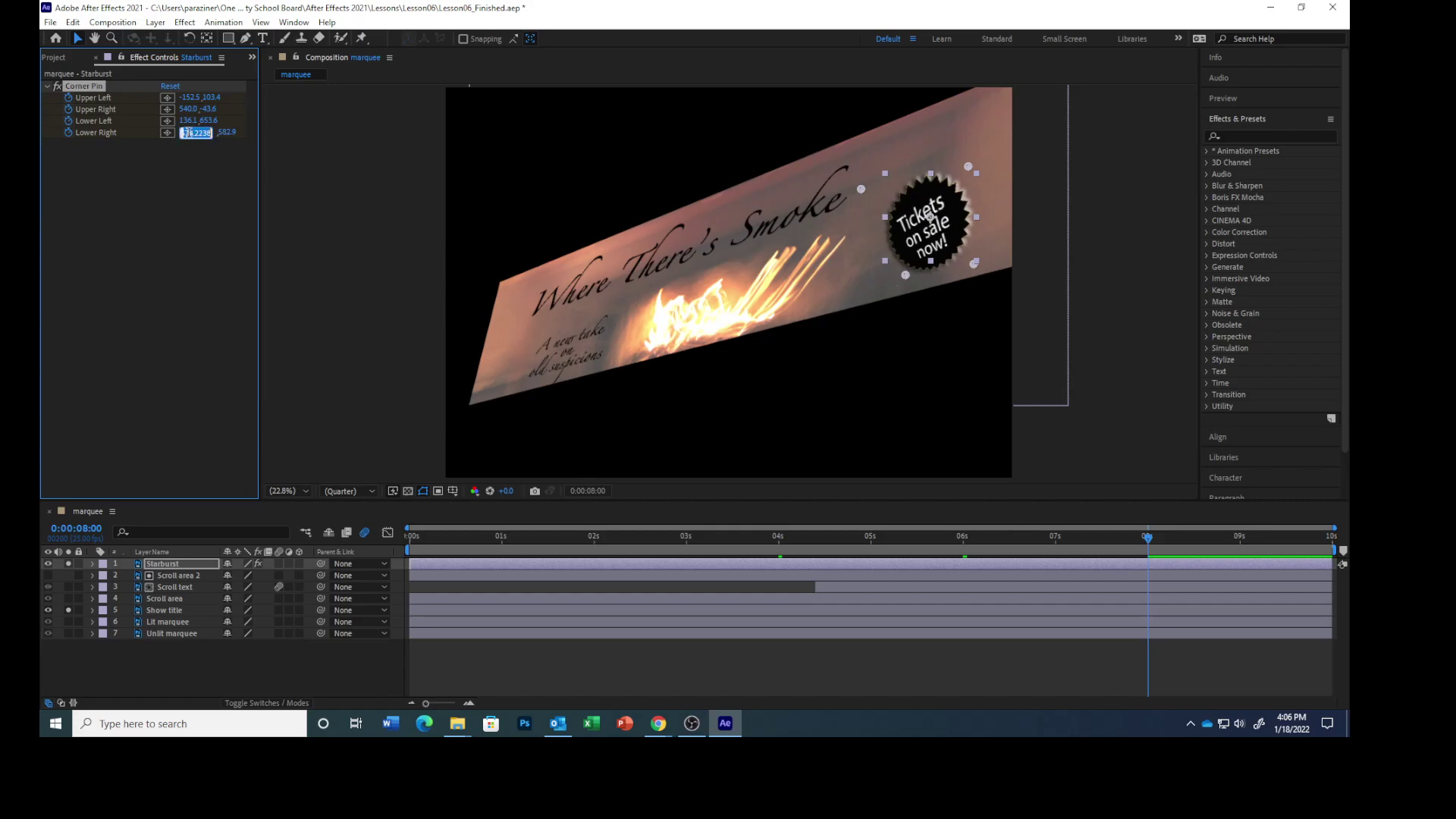
text(684.6)
key(Tab)
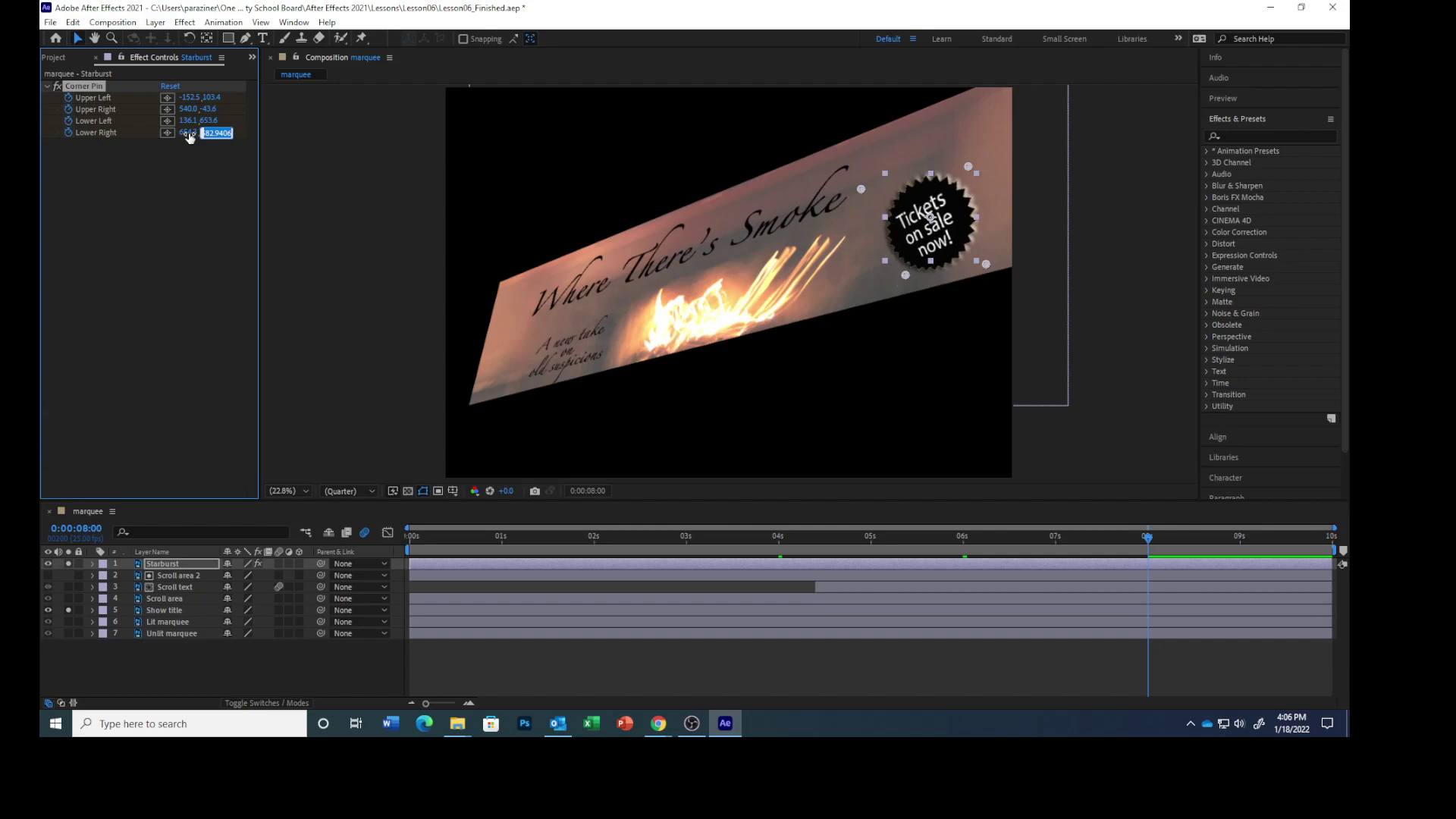
text(40.8)
key(Return)
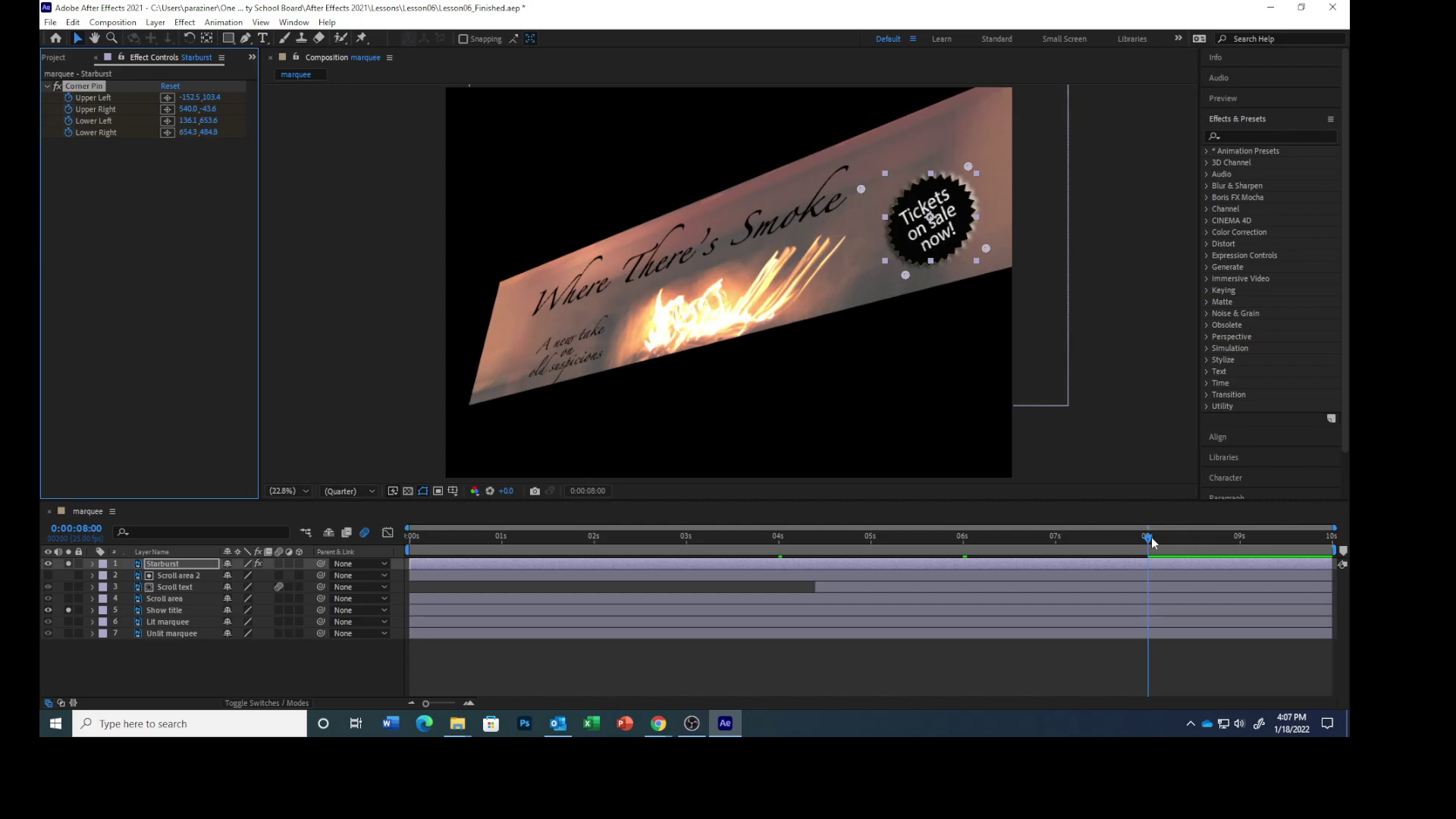
Step: Return to the start of the composition and preview the Starburst's Corner Pin animation with the show title
drag(1149, 540, 304, 521)
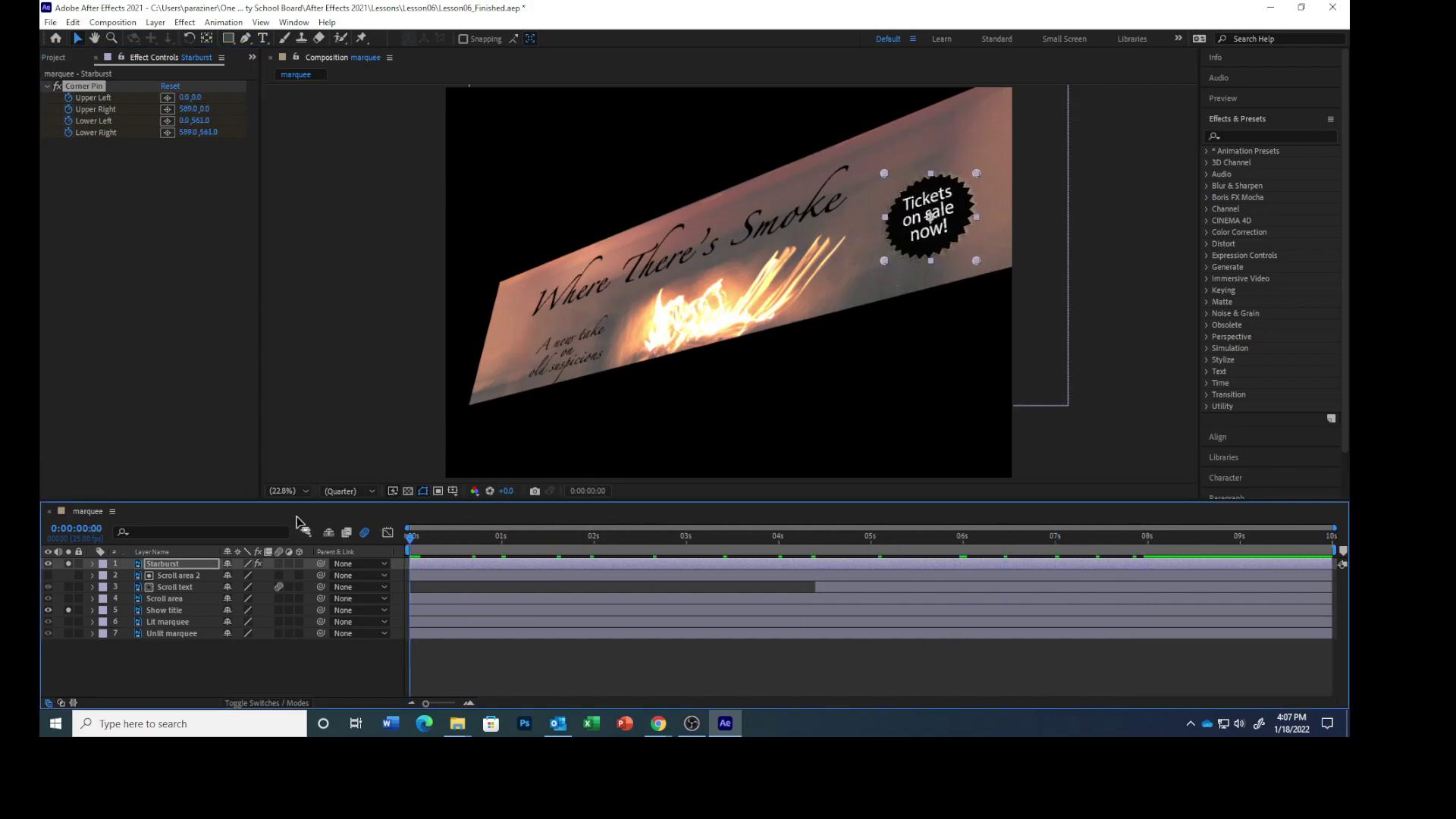
key(space)
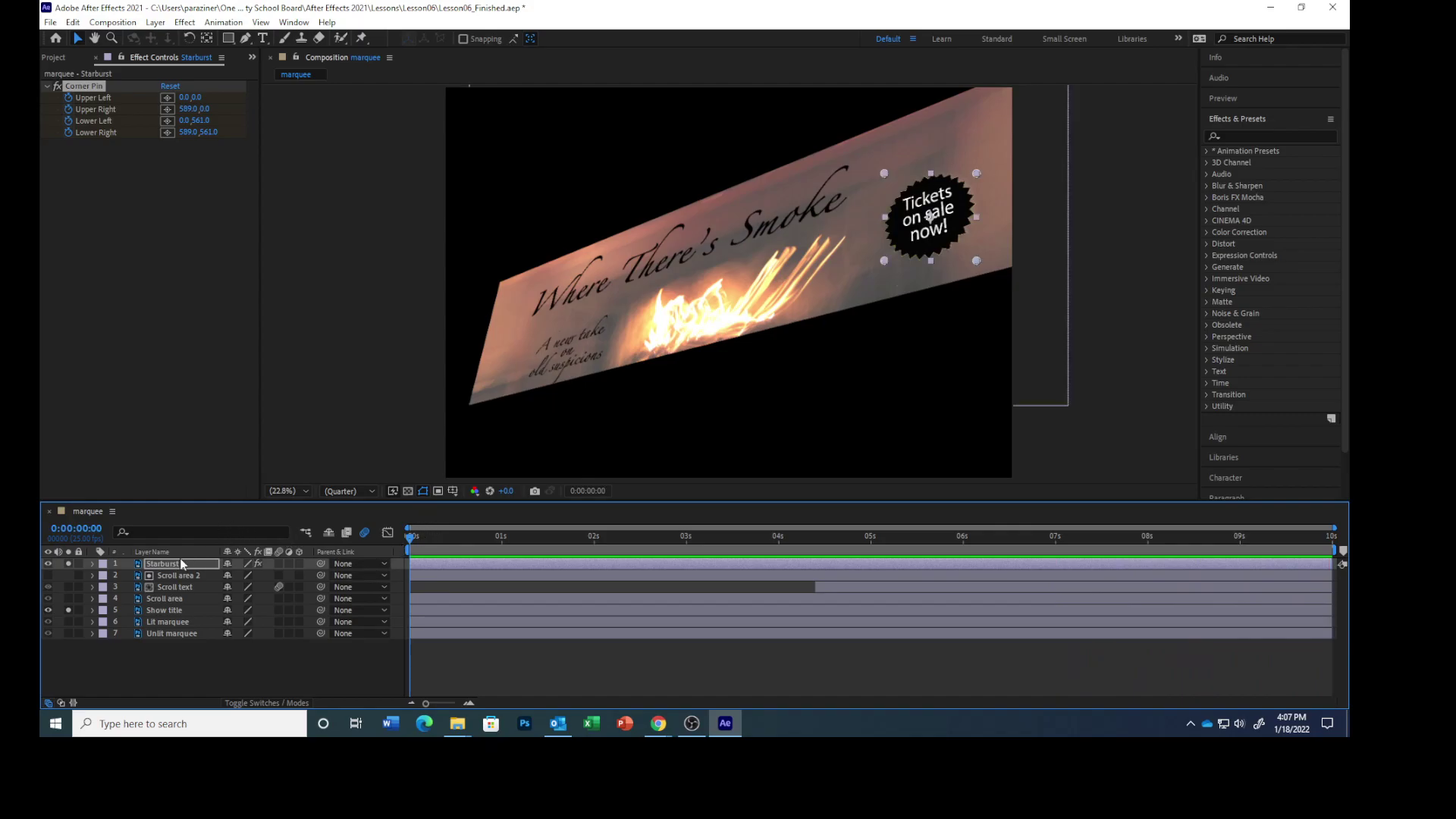
Step: Turn off solo for the Starburst and Show title layers and preview the complete marquee composition
click(69, 611)
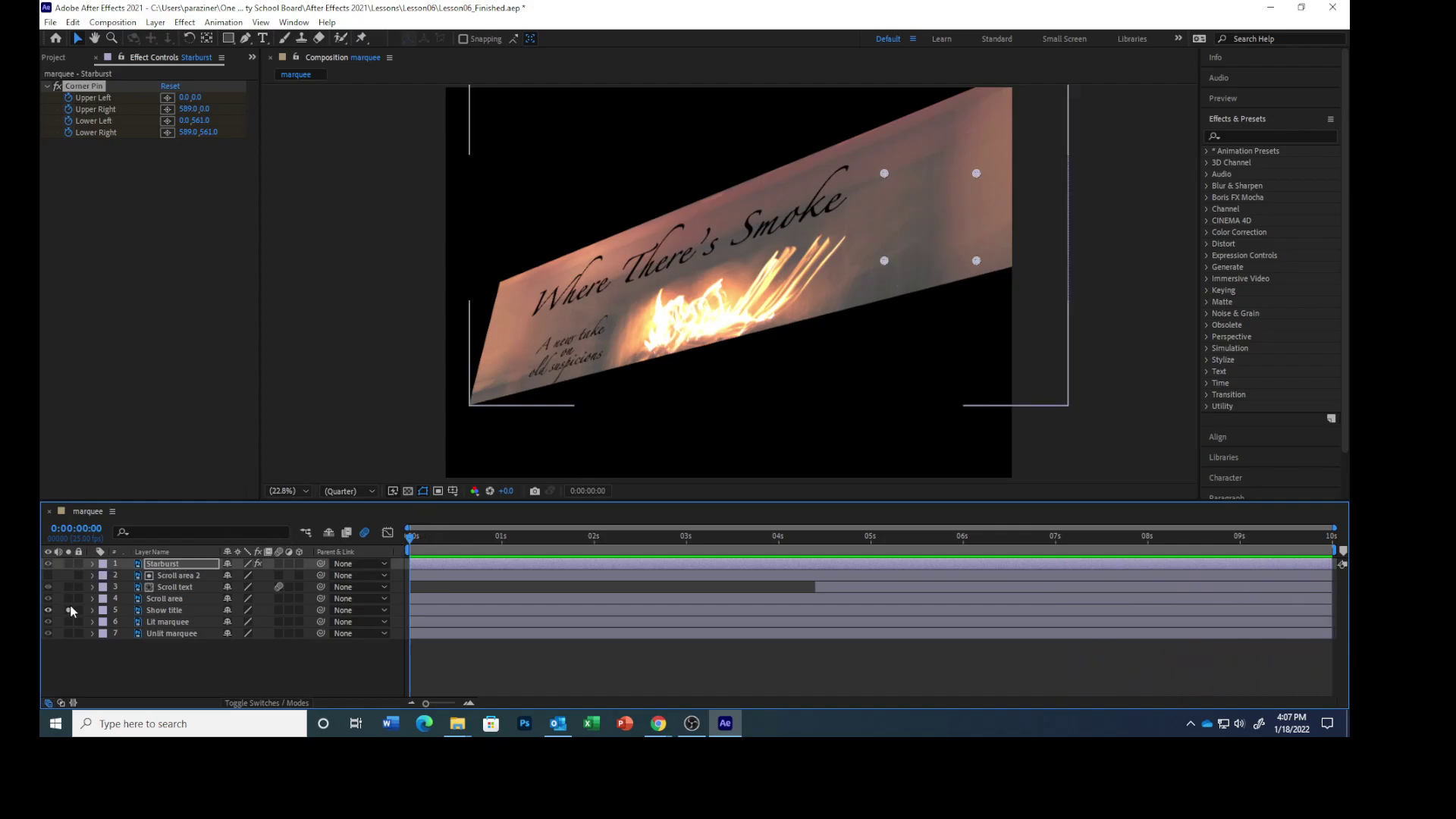
click(70, 611)
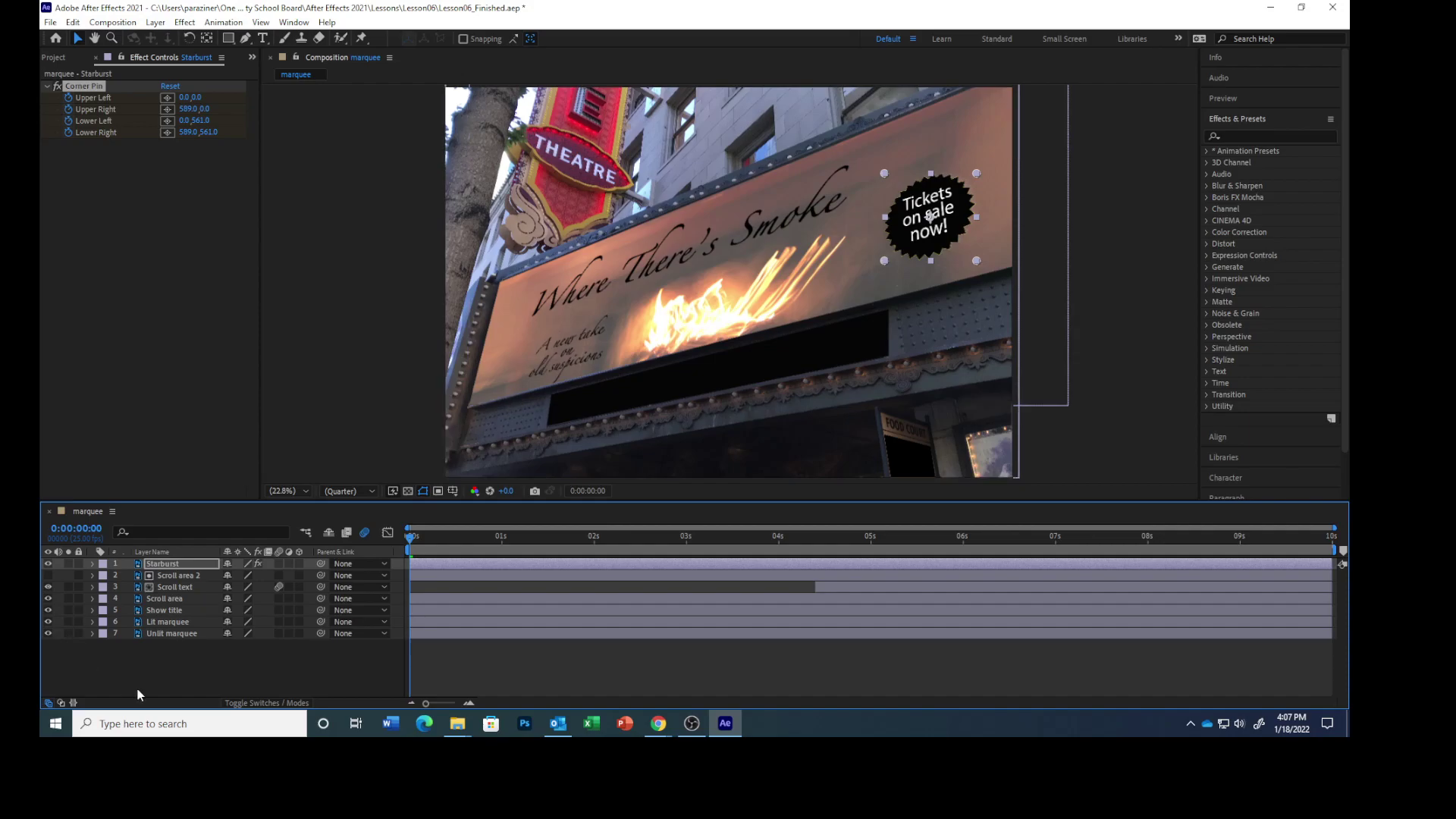
key(space)
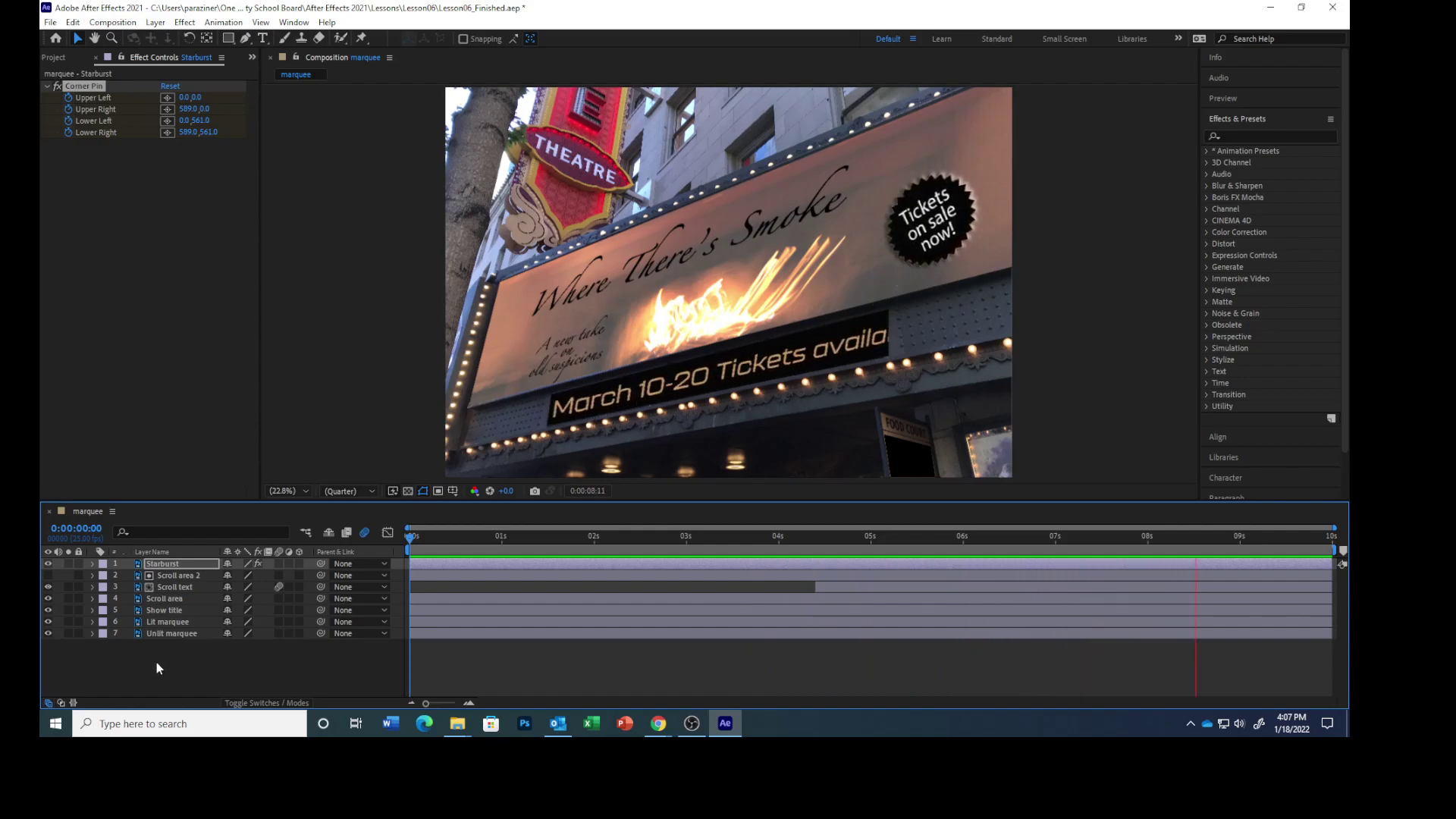
key(space)
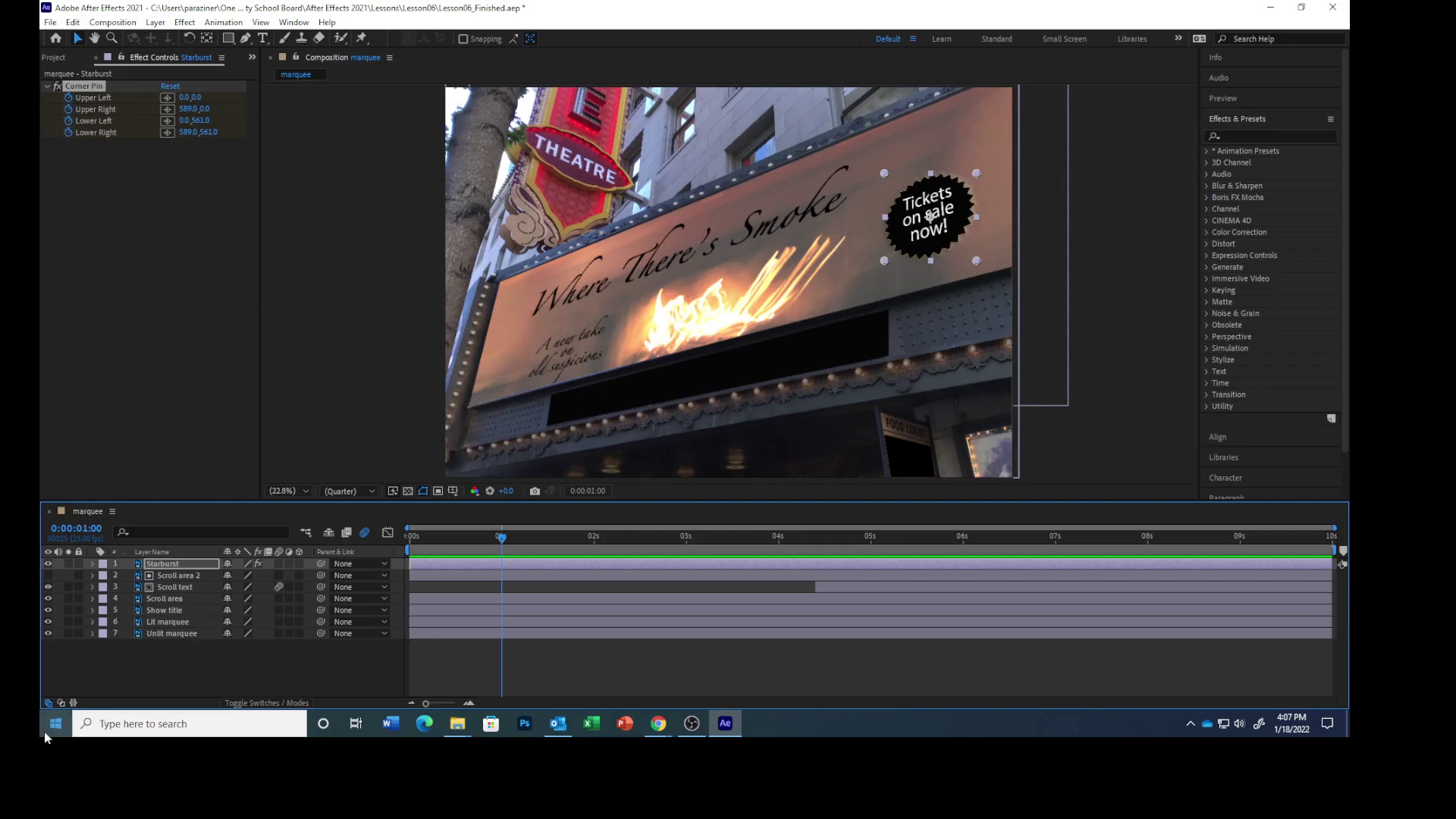
Step: Save the Lesson06_Finished.aep project
click(50, 22)
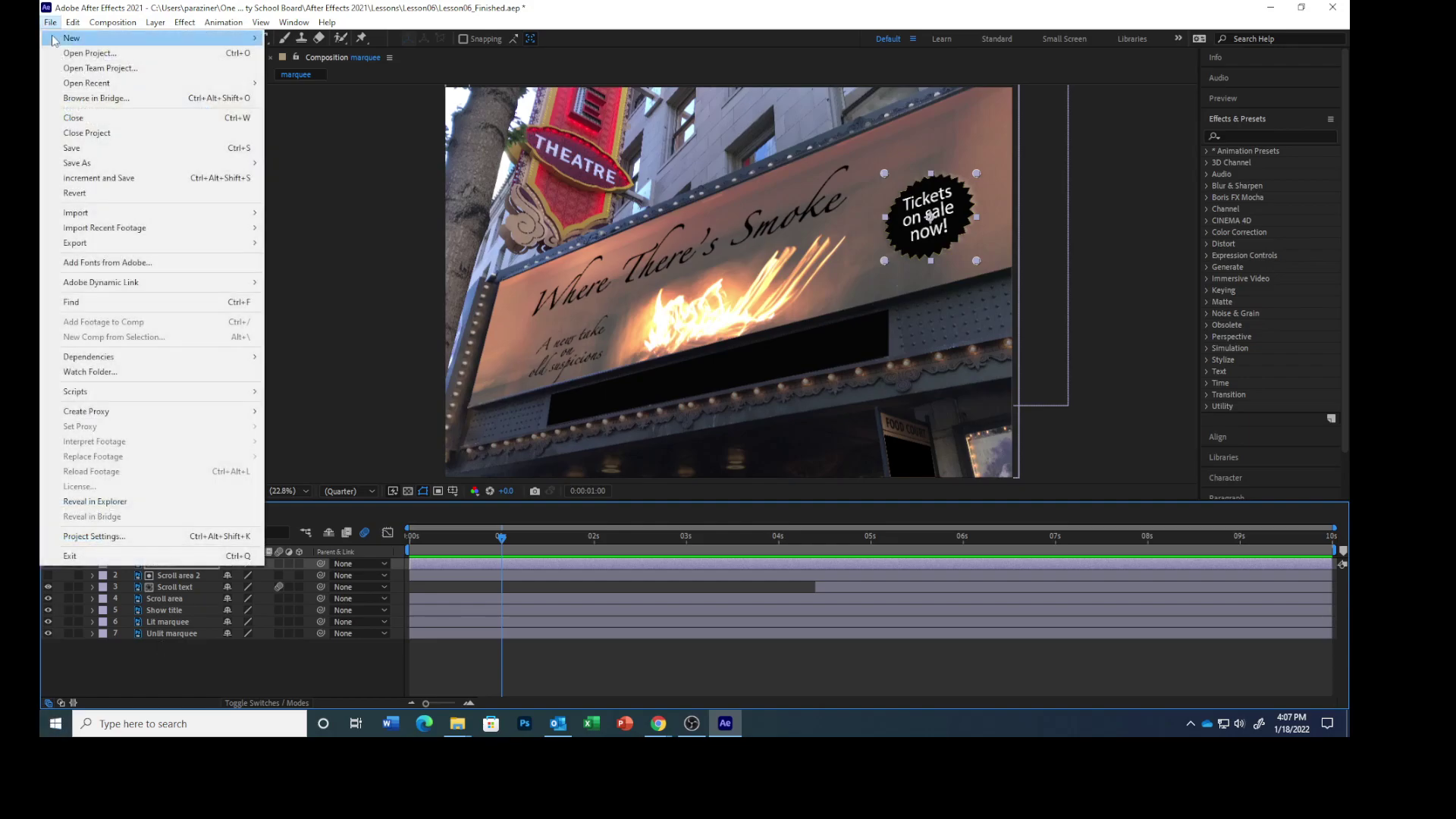
click(73, 152)
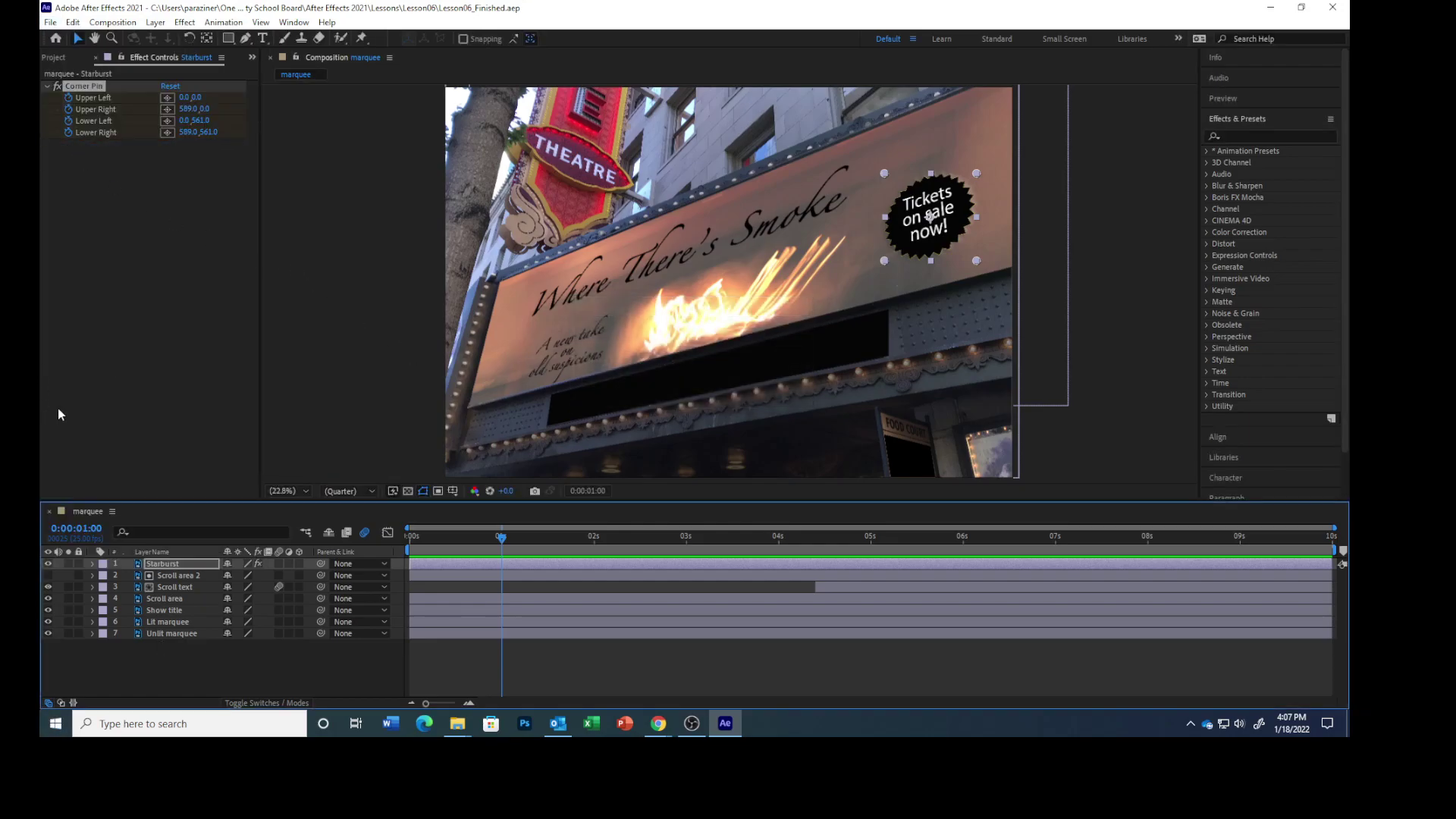